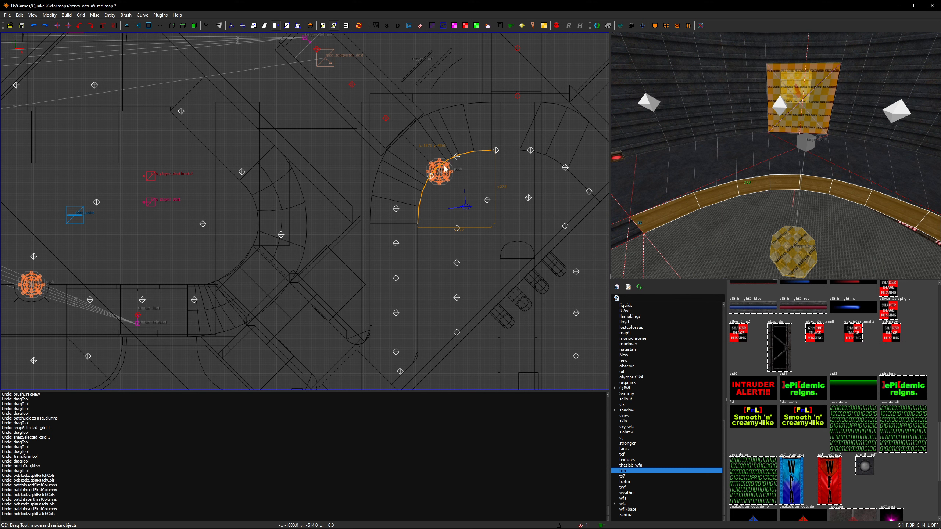
# Examine the upper curved wall patches and the trigger brush between them by selecting each one individually.
pyautogui.moveTo(439, 171); pyautogui.dragTo(439, 190, button='right')
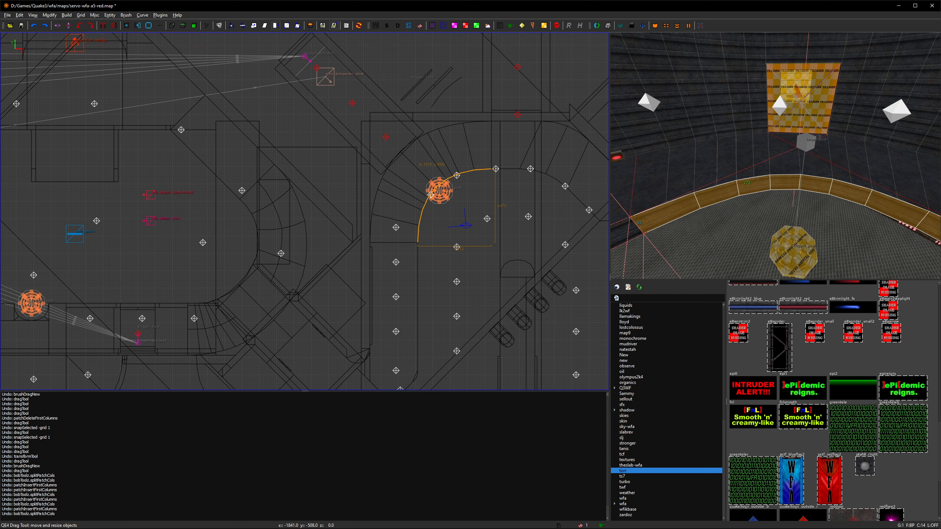
pyautogui.scroll(3, 438, 187)
pyautogui.keyDown('shift'); pyautogui.click(725, 97); pyautogui.keyUp('shift')
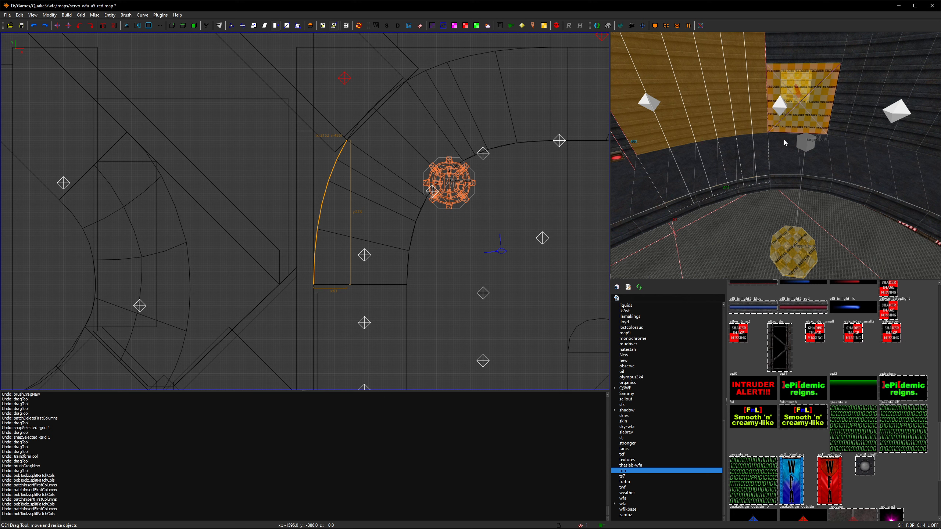
pyautogui.keyDown('alt'); pyautogui.keyDown('shift'); pyautogui.click(792, 64); pyautogui.keyUp('shift'); pyautogui.keyUp('alt')
pyautogui.keyDown('alt'); pyautogui.keyDown('shift'); pyautogui.click(857, 68); pyautogui.keyUp('shift'); pyautogui.keyUp('alt')
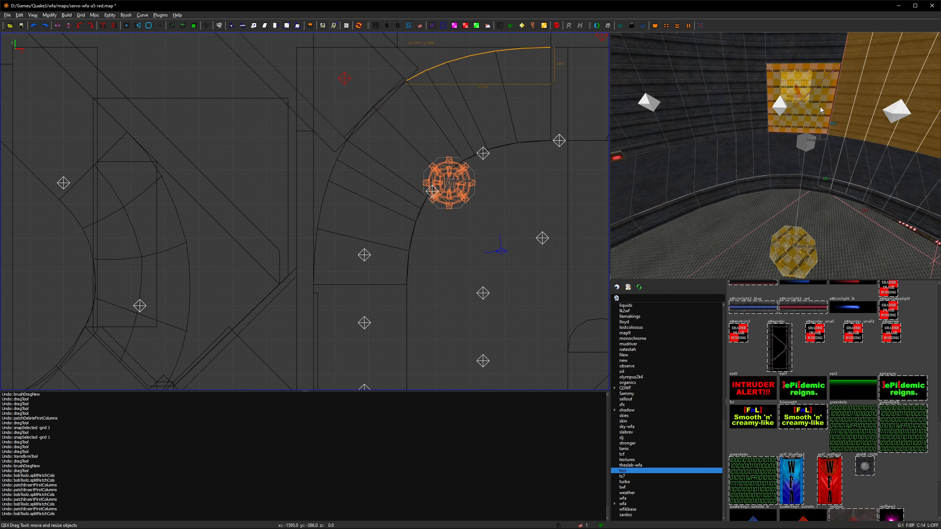
pyautogui.keyDown('alt'); pyautogui.keyDown('shift'); pyautogui.click(820, 108); pyautogui.keyUp('shift'); pyautogui.keyUp('alt')
pyautogui.keyDown('alt'); pyautogui.keyDown('shift'); pyautogui.click(802, 81); pyautogui.keyUp('shift'); pyautogui.keyUp('alt')
pyautogui.keyDown('alt'); pyautogui.keyDown('shift'); pyautogui.click(797, 122); pyautogui.keyUp('shift'); pyautogui.keyUp('alt')
pyautogui.keyDown('alt'); pyautogui.keyDown('shift'); pyautogui.click(779, 107); pyautogui.keyUp('shift'); pyautogui.keyUp('alt')
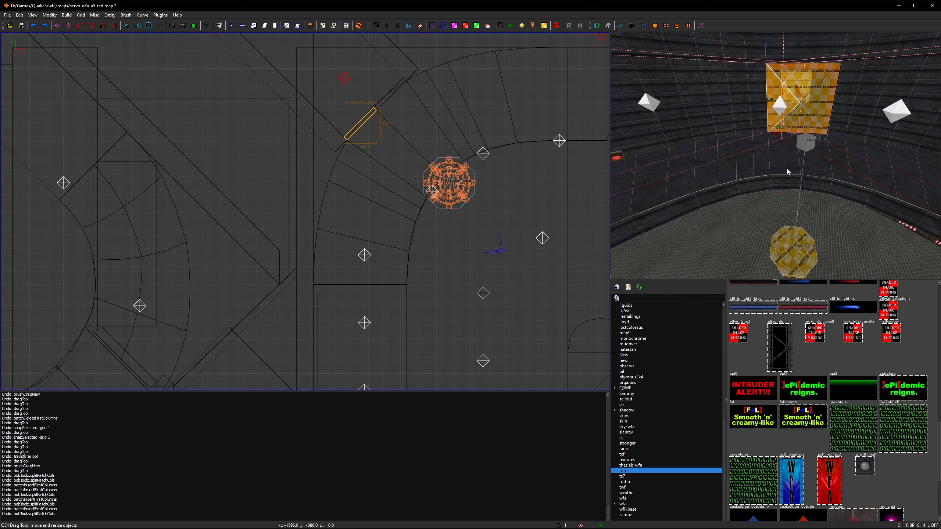
pyautogui.keyDown('alt'); pyautogui.keyDown('shift'); pyautogui.click(785, 181); pyautogui.keyUp('shift'); pyautogui.keyUp('alt')
# Examine how the upper and lower curved wall segments are divided, ending with the lower-left wall patch selected.
pyautogui.moveTo(810, 223); pyautogui.dragTo(776, 156, button='right')
pyautogui.keyDown('alt'); pyautogui.keyDown('shift'); pyautogui.click(748, 128); pyautogui.keyUp('shift'); pyautogui.keyUp('alt')
pyautogui.keyDown('alt'); pyautogui.keyDown('shift'); pyautogui.click(691, 55); pyautogui.keyUp('shift'); pyautogui.keyUp('alt')
pyautogui.keyDown('alt'); pyautogui.keyDown('shift'); pyautogui.click(806, 69); pyautogui.keyUp('shift'); pyautogui.keyUp('alt')
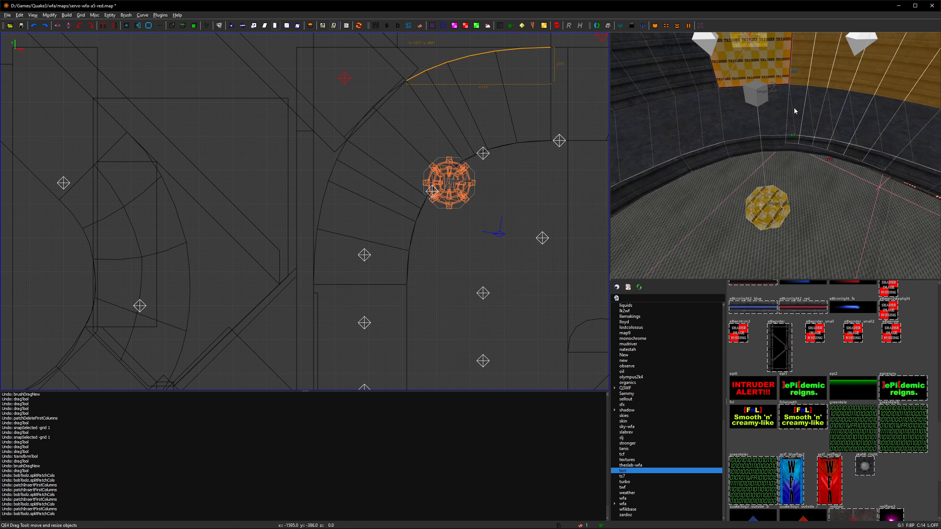
pyautogui.keyDown('alt'); pyautogui.keyDown('shift'); pyautogui.click(795, 111); pyautogui.keyUp('shift'); pyautogui.keyUp('alt')
pyautogui.keyDown('alt'); pyautogui.keyDown('shift'); pyautogui.click(782, 116); pyautogui.keyUp('shift'); pyautogui.keyUp('alt')
pyautogui.keyDown('alt'); pyautogui.keyDown('shift'); pyautogui.click(677, 132); pyautogui.keyUp('shift'); pyautogui.keyUp('alt')
pyautogui.moveTo(775, 156); pyautogui.dragTo(775, 156, button='right')
pyautogui.rightClick(775, 155)
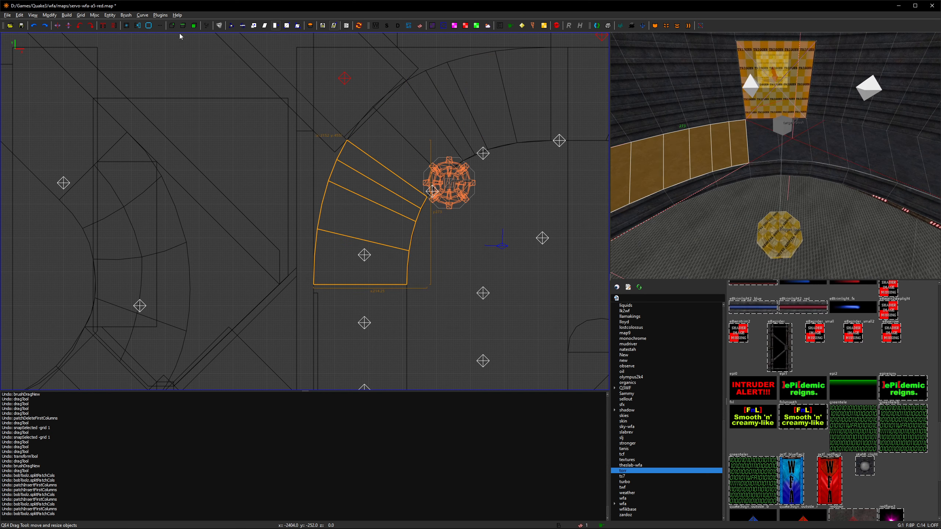
# Review the curve commands for inserting columns and rows, and examine the control points of the lower-left wall patch.
pyautogui.click(143, 15)
pyautogui.moveTo(163, 125)
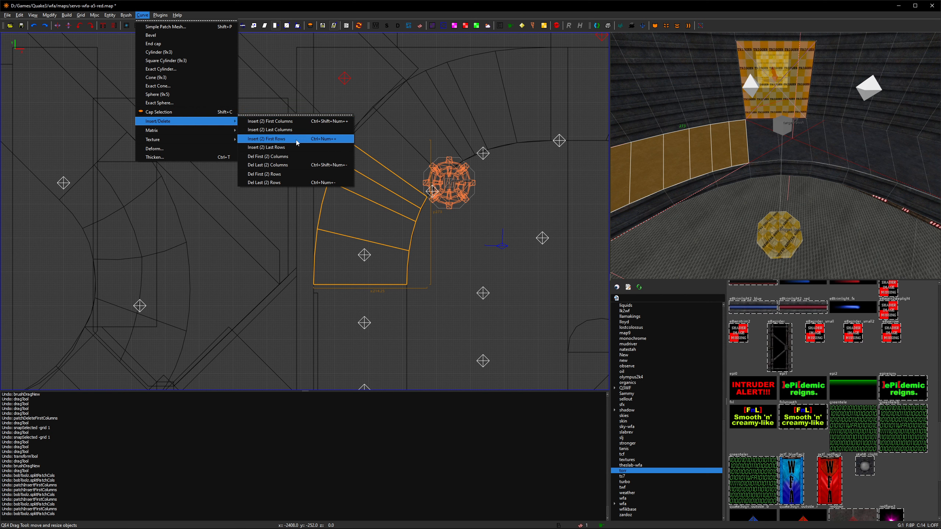
pyautogui.press('Escape')
pyautogui.press('Escape')
pyautogui.press('Escape')
pyautogui.moveTo(778, 156); pyautogui.dragTo(741, 150)
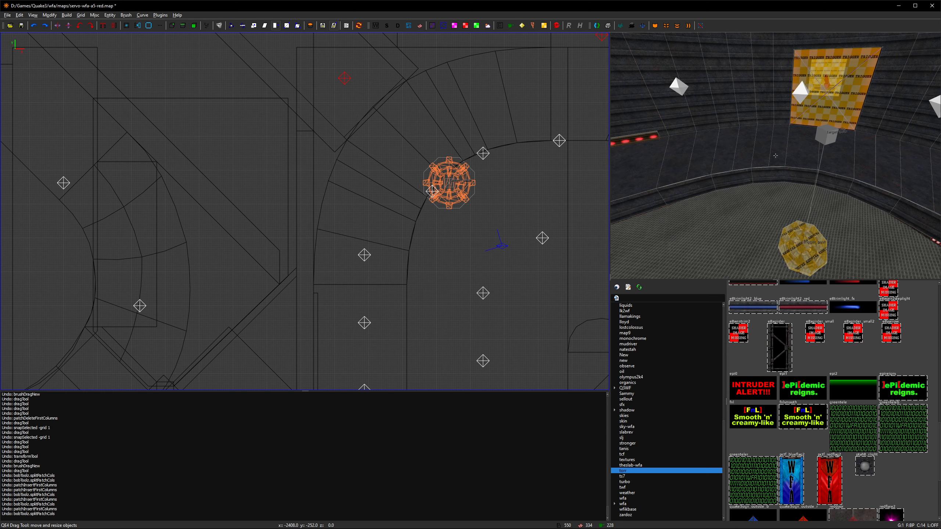
pyautogui.keyDown('shift'); pyautogui.click(741, 150); pyautogui.keyUp('shift')
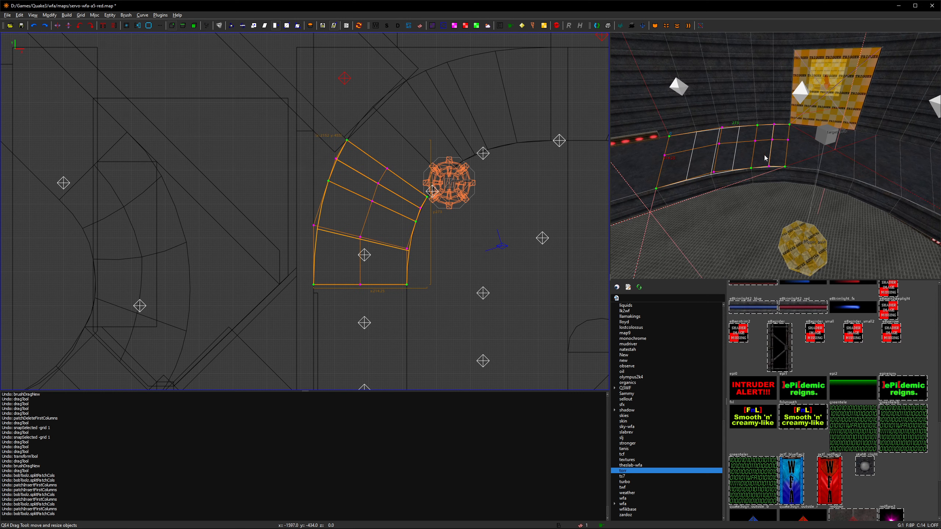
pyautogui.press('Escape')
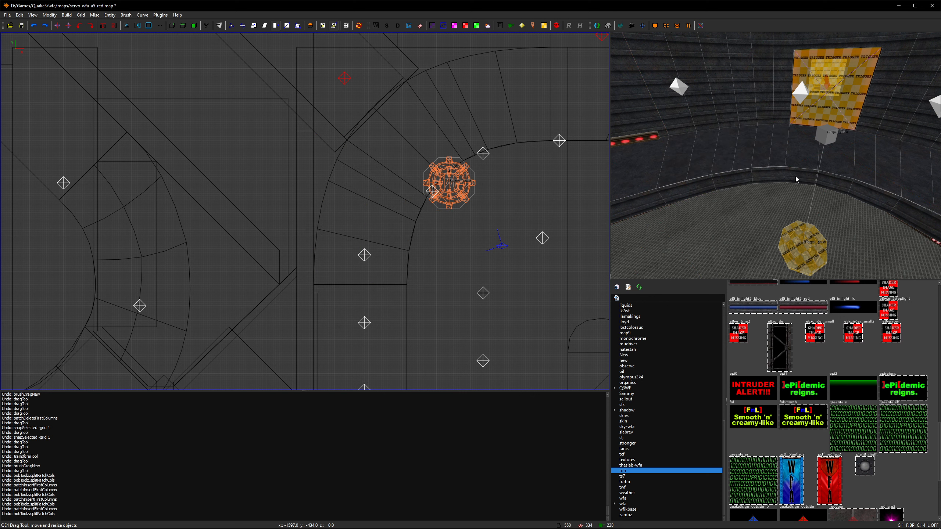
# Undo the last column insertion on the curved trim patch along the floor edge.
pyautogui.keyDown('shift'); pyautogui.click(795, 176); pyautogui.keyUp('shift')
pyautogui.moveTo(466, 191); pyautogui.dragTo(474, 186, button='right')
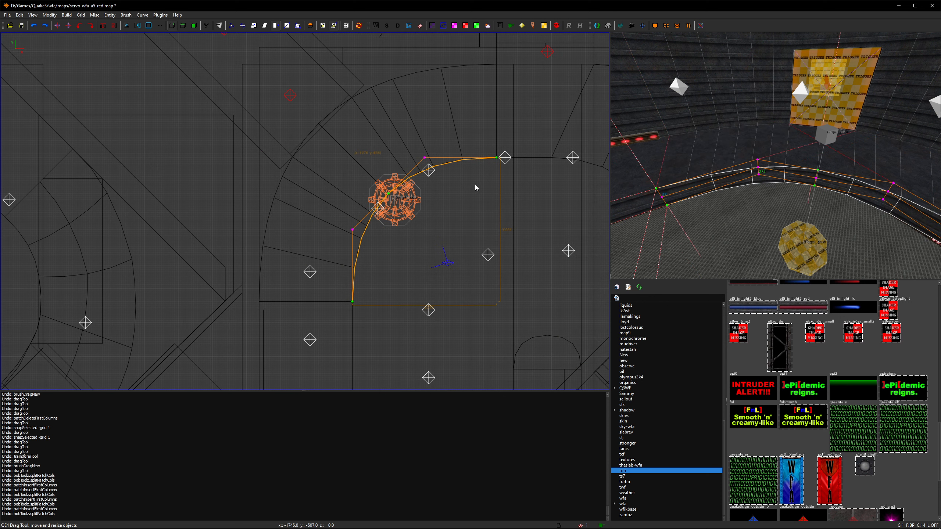
pyautogui.hotkey('ctrl', 'z')
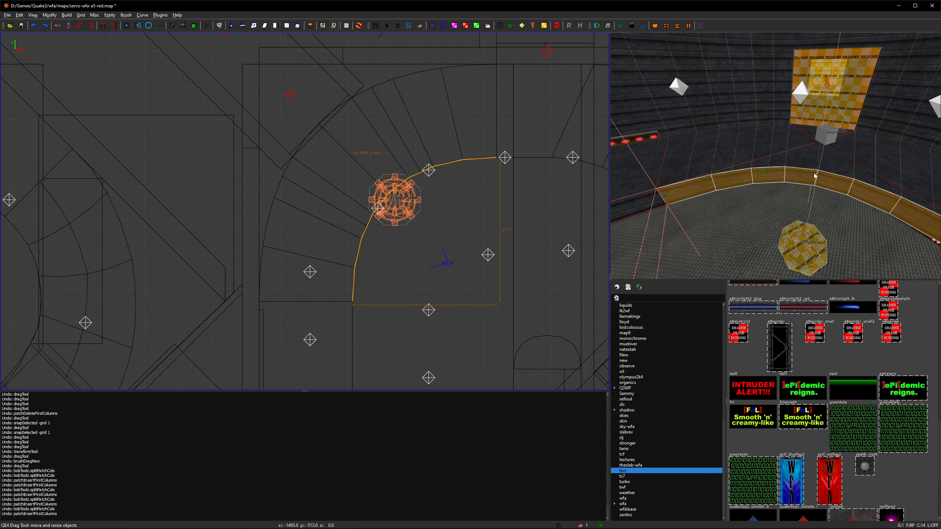
# Insert two first columns into the curved floor-edge trim patch and split it into two patches by columns.
pyautogui.press('v')
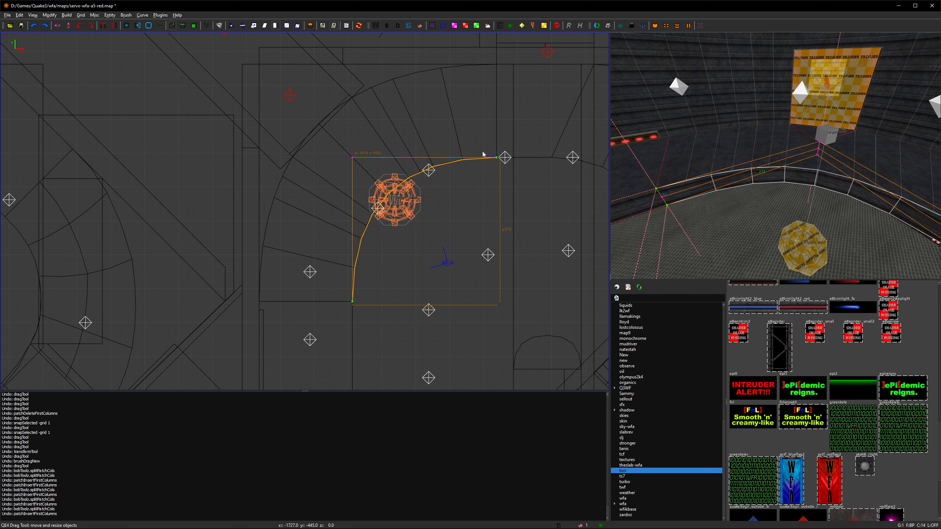
pyautogui.click(141, 15)
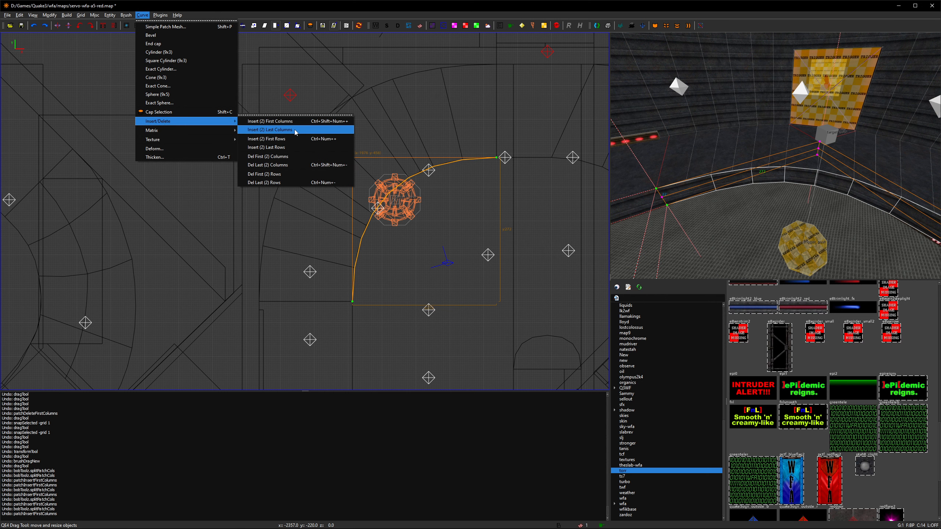
pyautogui.click(296, 124)
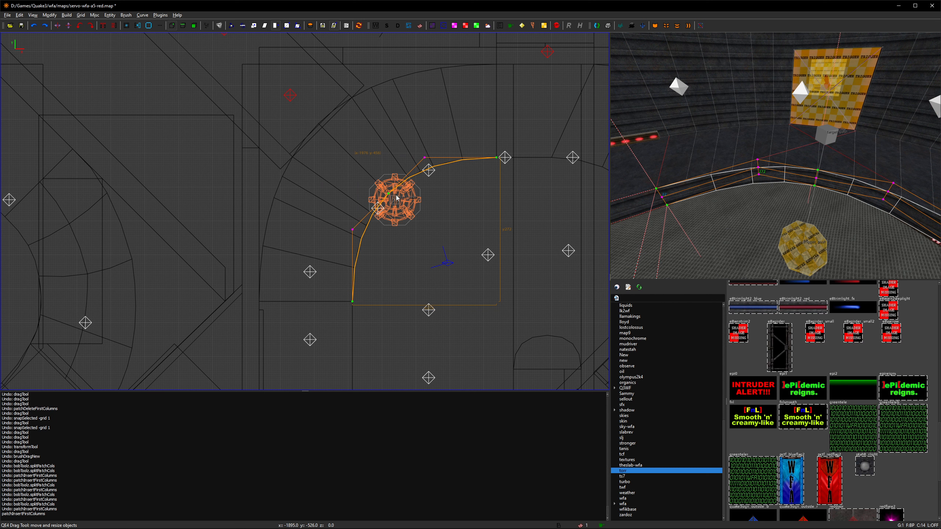
pyautogui.click(688, 26)
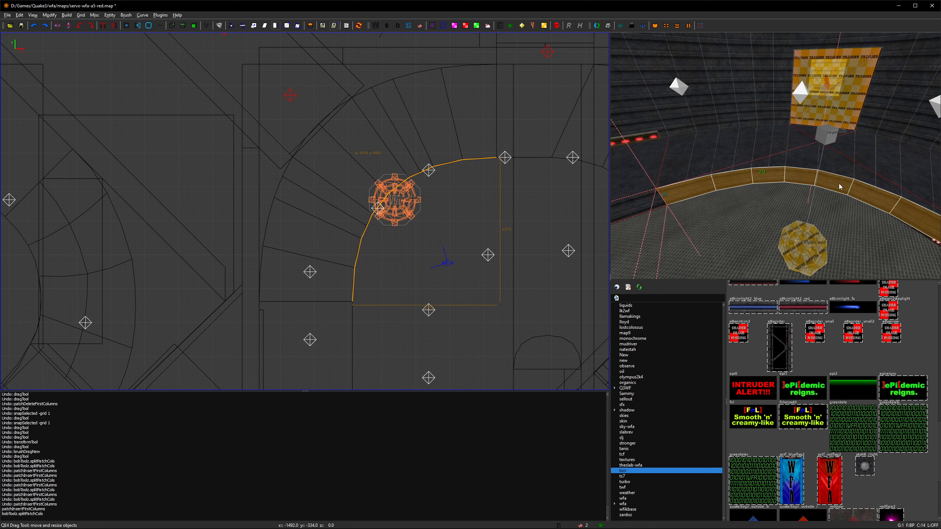
# Examine the control points of the two trim halves and inspect the right half on its own at the split.
pyautogui.scroll(4, 405, 213)
pyautogui.press('v')
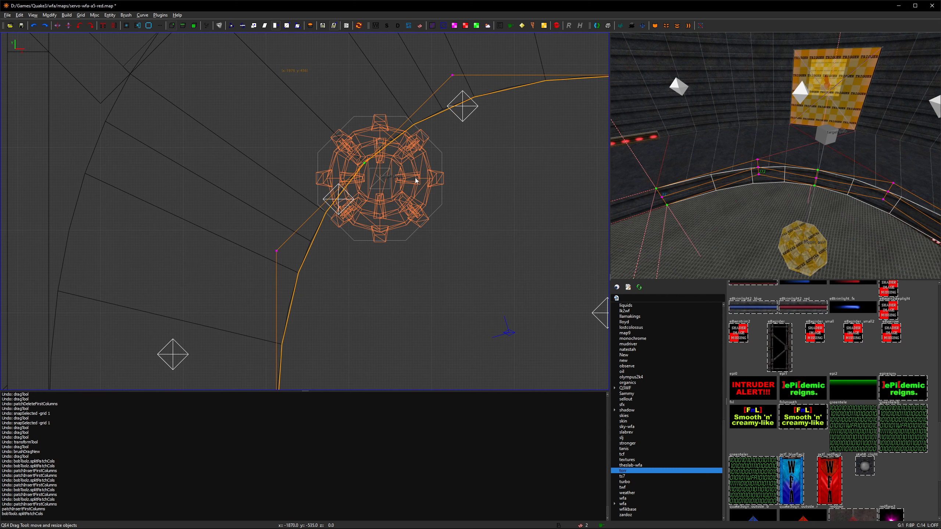
pyautogui.keyDown('shift'); pyautogui.click(812, 178); pyautogui.keyUp('shift')
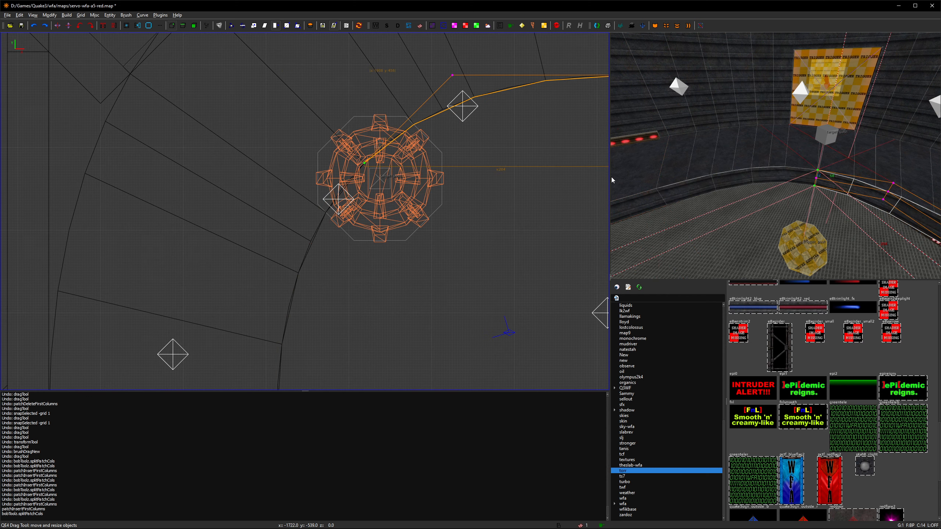
pyautogui.scroll(-5, 414, 187)
pyautogui.scroll(4, 414, 185)
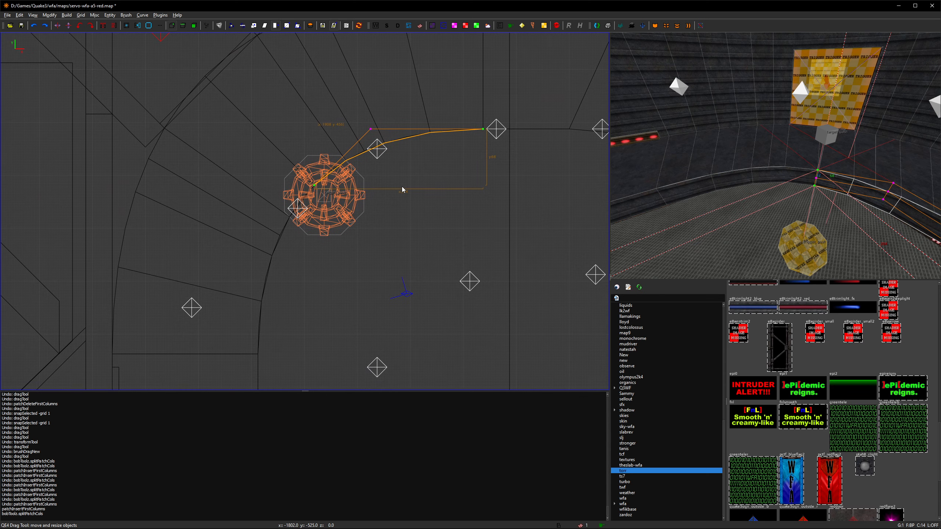
pyautogui.rightClick(809, 184)
pyautogui.press('a')
pyautogui.press('d')
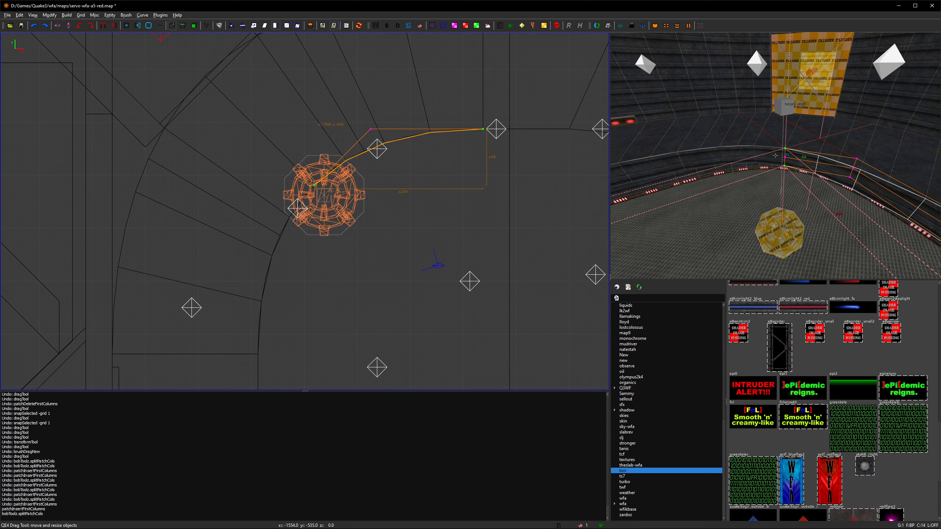
pyautogui.rightClick(775, 156)
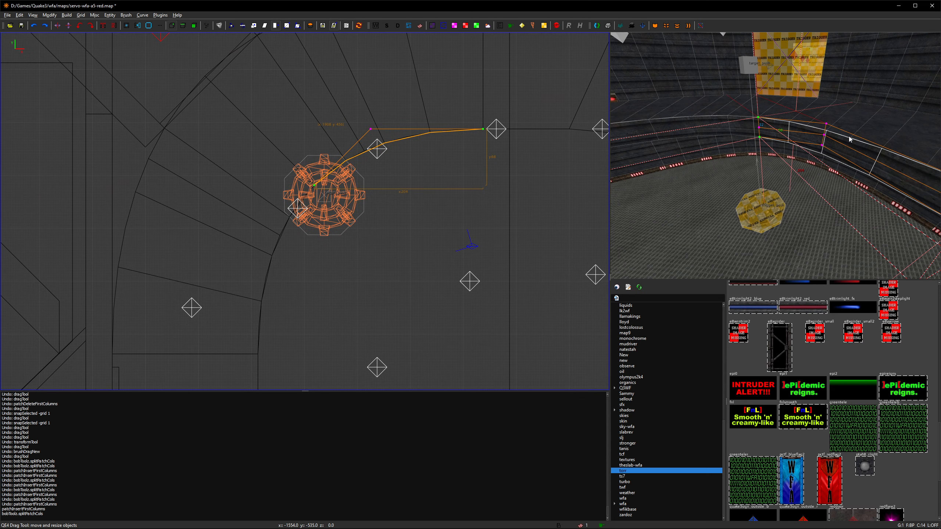
pyautogui.rightClick(741, 153)
pyautogui.press('w')
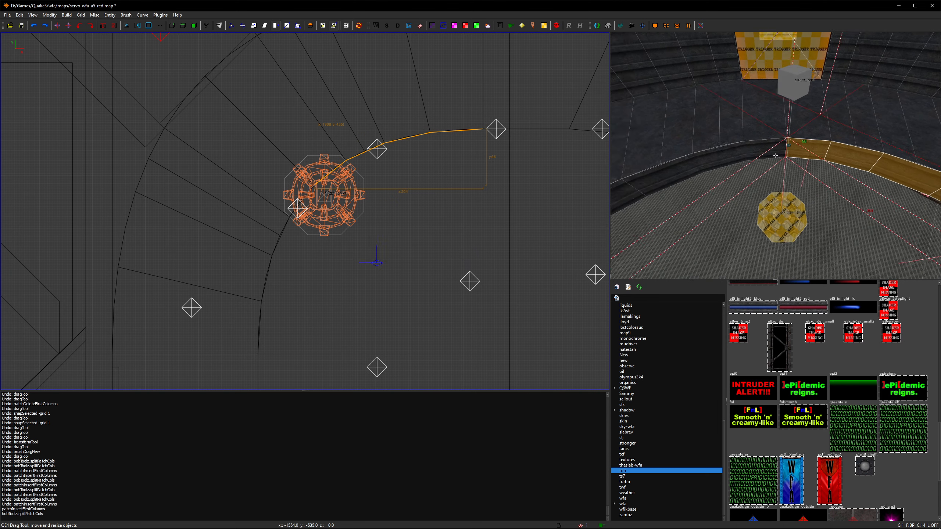
pyautogui.press('s')
pyautogui.rightClick(775, 155)
pyautogui.moveTo(722, 103); pyautogui.dragTo(719, 104)
pyautogui.press('Escape')
pyautogui.keyDown('shift'); pyautogui.click(720, 119); pyautogui.keyUp('shift')
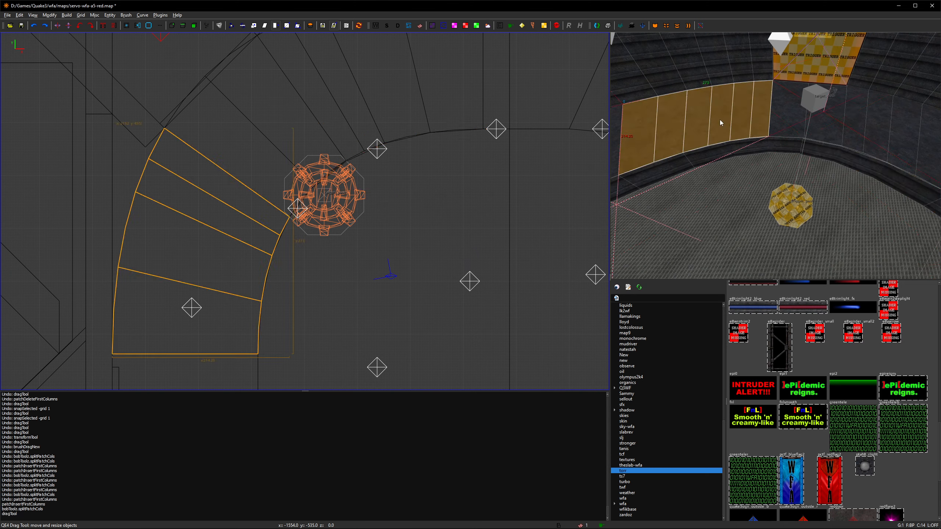
pyautogui.press('Escape')
pyautogui.keyDown('shift'); pyautogui.click(826, 150); pyautogui.keyUp('shift')
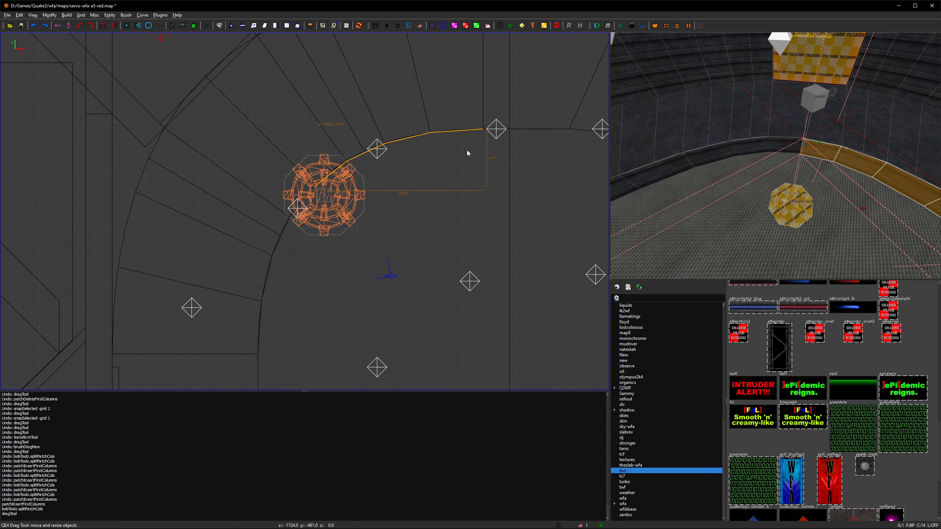
pyautogui.click(141, 15)
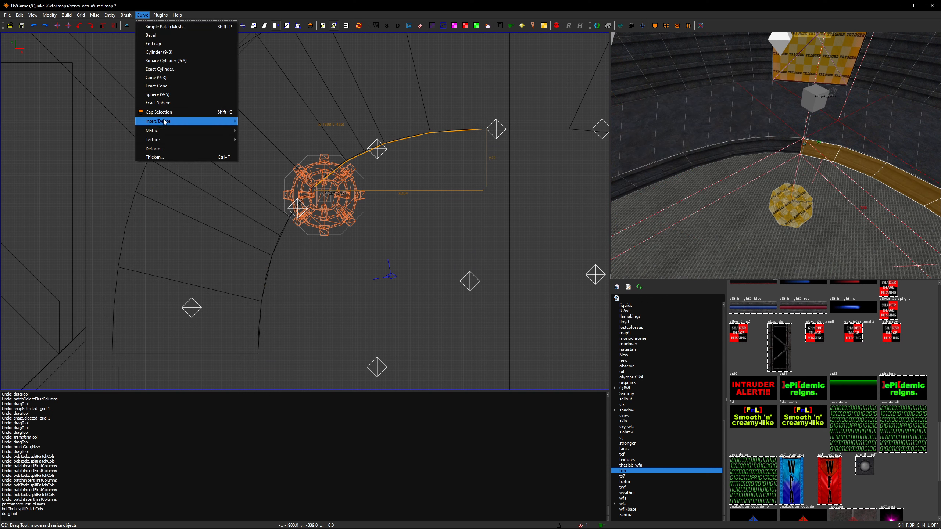
pyautogui.moveTo(204, 121)
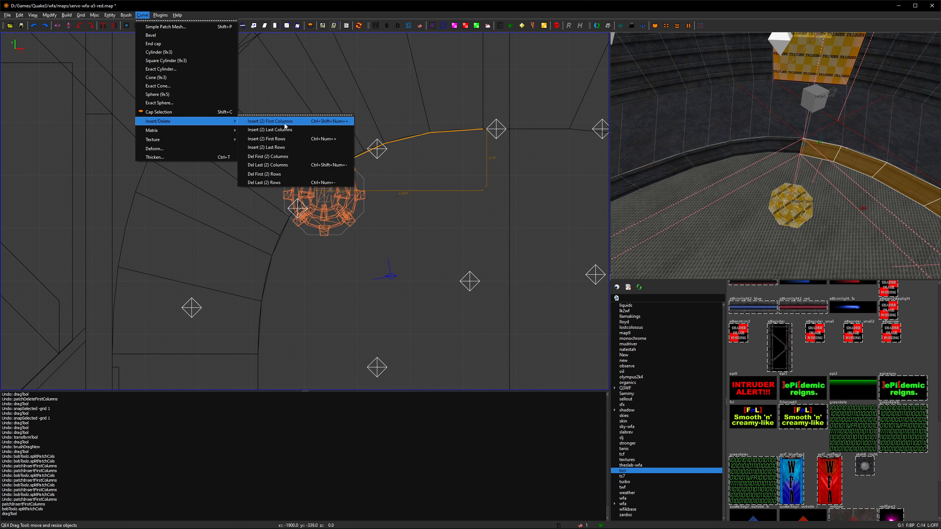
pyautogui.press('Escape')
pyautogui.press('Escape')
# Check the control points where the two trim halves meet and undo the last drag of the right half.
pyautogui.keyDown('shift'); pyautogui.click(835, 157); pyautogui.keyUp('shift')
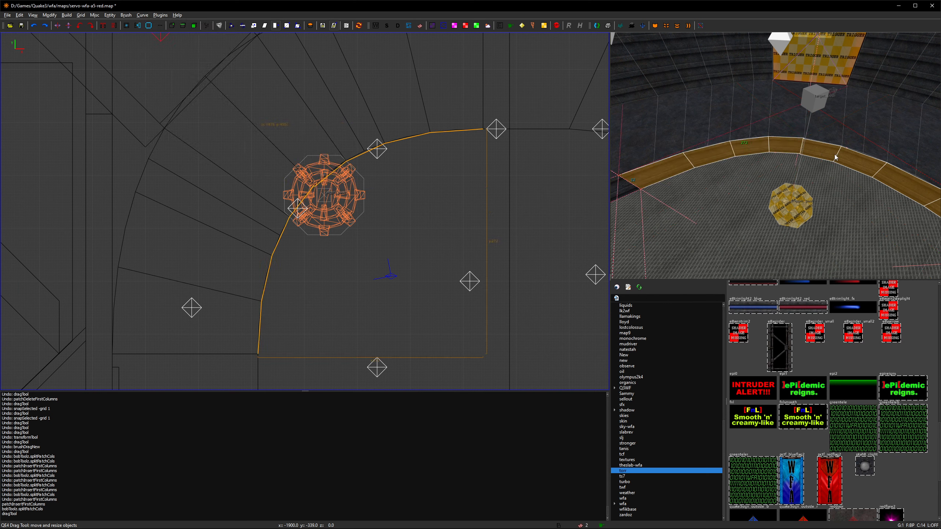
pyautogui.press('v')
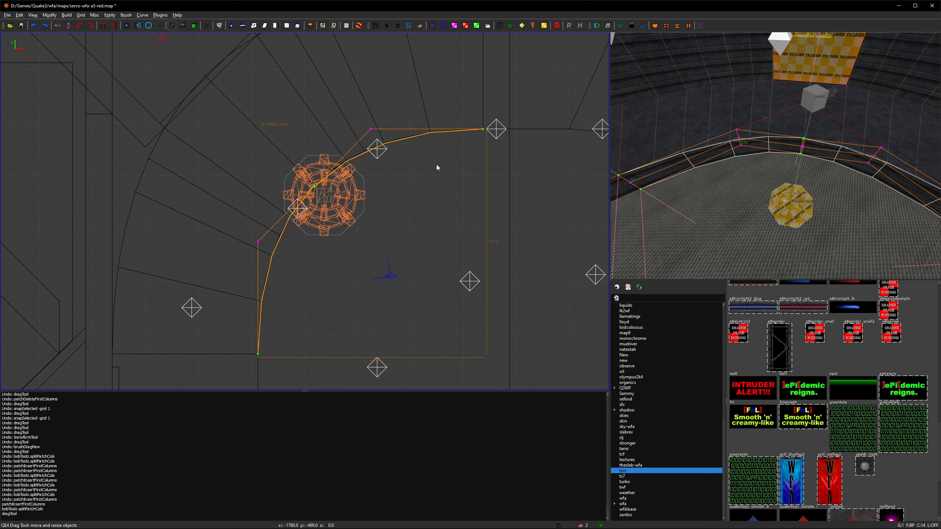
pyautogui.scroll(8, 344, 188)
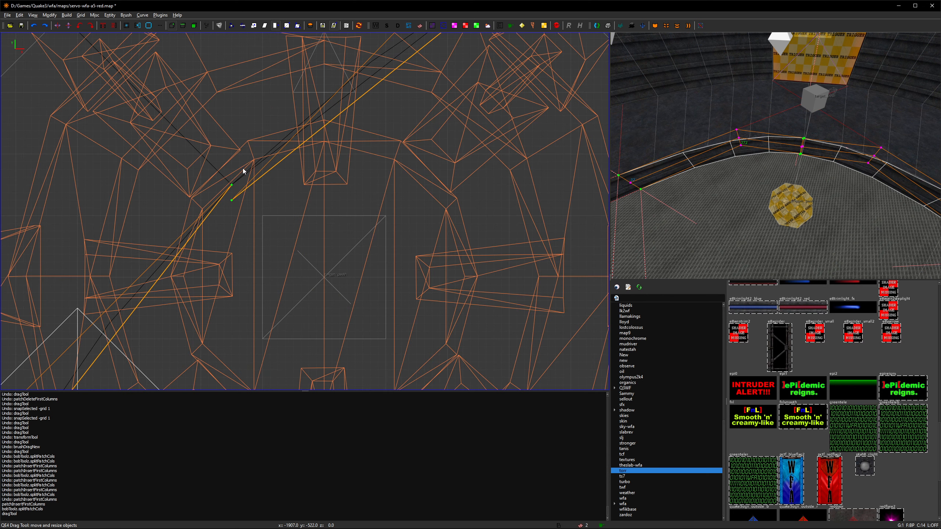
pyautogui.hotkey('ctrl', 'z')
# Insert two first columns into both trim halves and show their control points.
pyautogui.keyDown('shift'); pyautogui.click(761, 153); pyautogui.keyUp('shift')
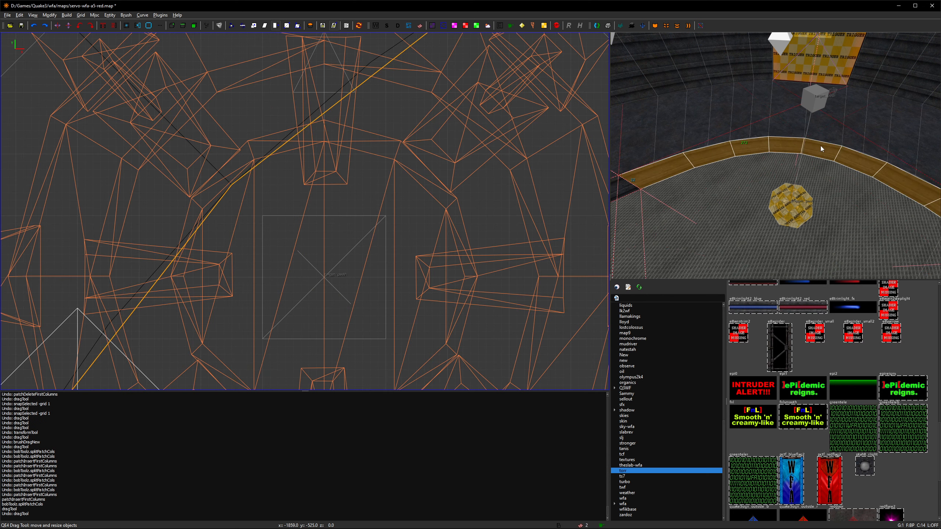
pyautogui.press('ctrl+shift+KP_Add')
pyautogui.press('v')
pyautogui.scroll(-10, 388, 254)
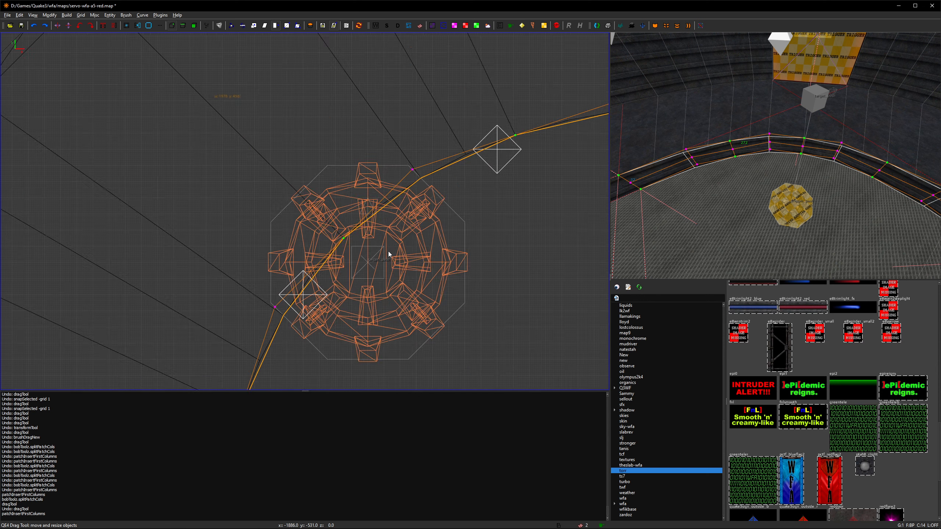
pyautogui.moveTo(391, 225); pyautogui.dragTo(380, 208, button='right')
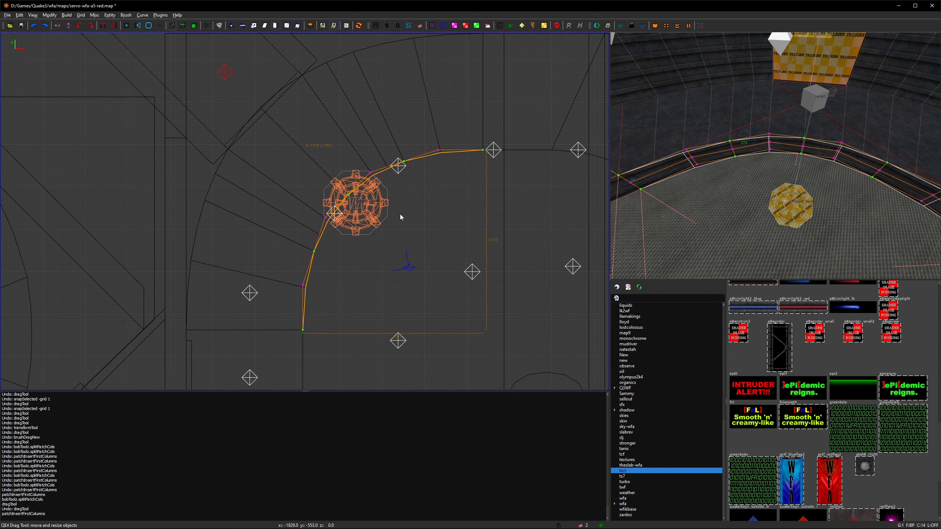
# Select only the right half of the floor-edge trim and split it into two patches by columns.
pyautogui.press('Escape')
pyautogui.press('Escape')
pyautogui.keyDown('shift'); pyautogui.click(848, 158); pyautogui.keyUp('shift')
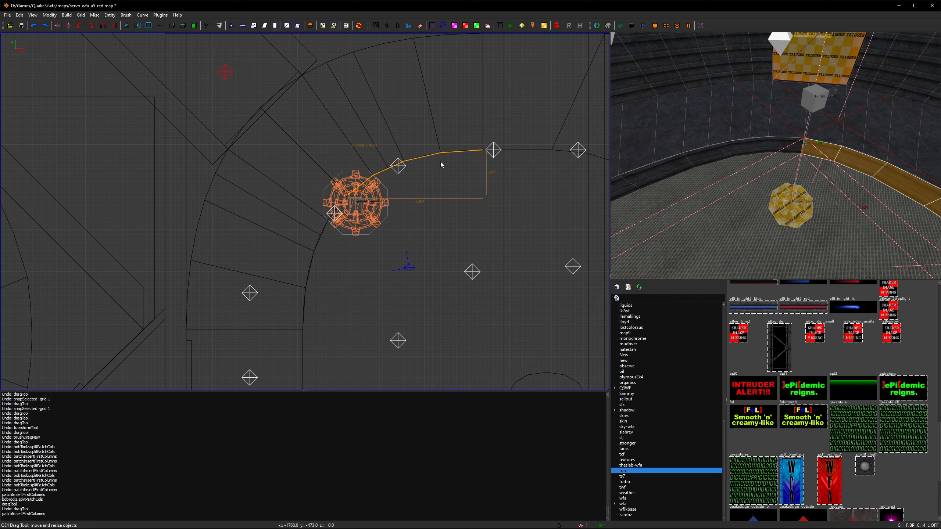
pyautogui.scroll(2, 446, 184)
pyautogui.moveTo(448, 191); pyautogui.dragTo(444, 173, button='right')
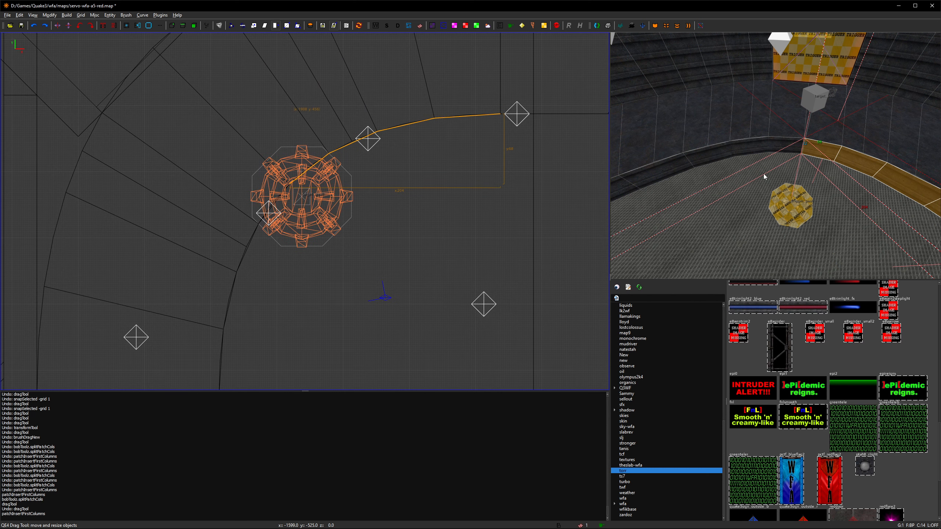
pyautogui.click(688, 26)
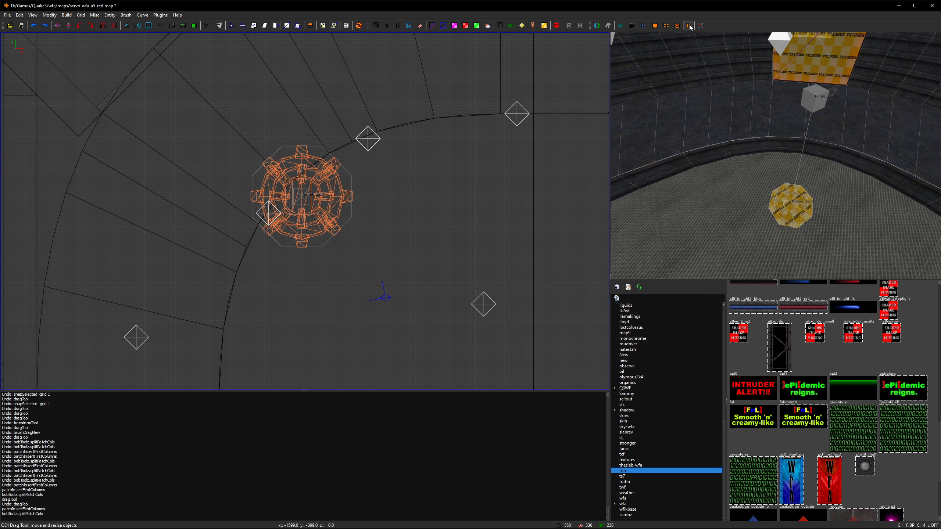
# Split the left half of the floor-edge trim into two patches by columns and check the resulting pieces individually.
pyautogui.keyDown('shift'); pyautogui.click(739, 150); pyautogui.keyUp('shift')
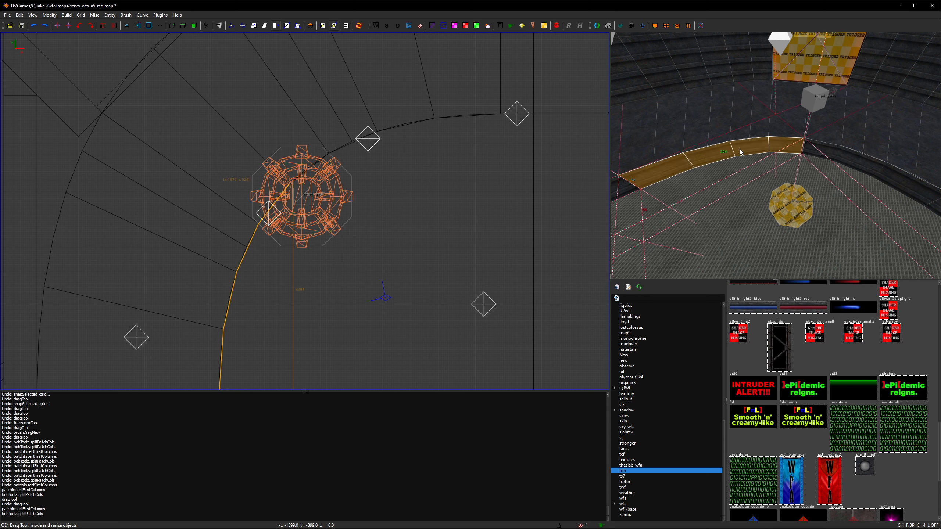
pyautogui.click(690, 26)
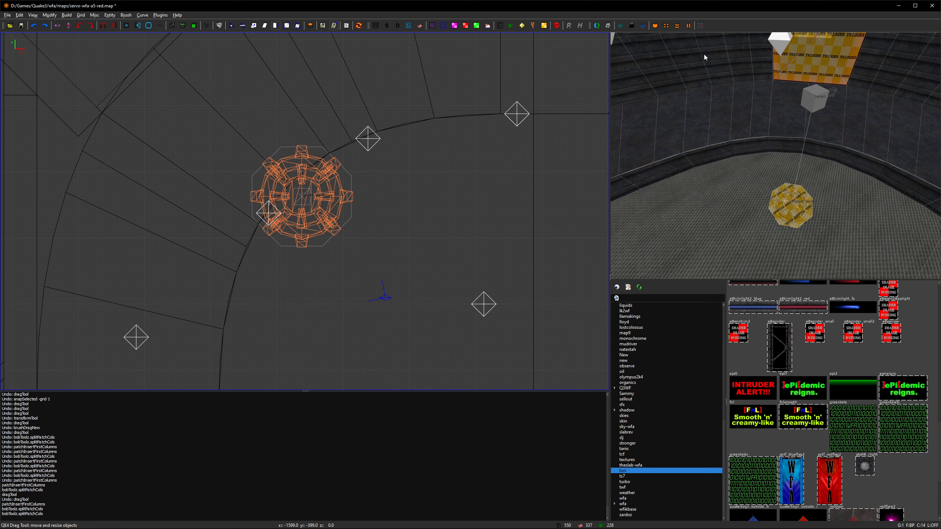
pyautogui.keyDown('shift'); pyautogui.click(749, 147); pyautogui.keyUp('shift')
pyautogui.keyDown('alt'); pyautogui.keyDown('shift'); pyautogui.click(701, 151); pyautogui.keyUp('shift'); pyautogui.keyUp('alt')
pyautogui.keyDown('alt'); pyautogui.keyDown('shift'); pyautogui.click(757, 148); pyautogui.keyUp('shift'); pyautogui.keyUp('alt')
pyautogui.keyDown('alt'); pyautogui.keyDown('shift'); pyautogui.click(834, 147); pyautogui.keyUp('shift'); pyautogui.keyUp('alt')
pyautogui.moveTo(833, 147); pyautogui.dragTo(813, 135, button='right')
pyautogui.keyDown('alt'); pyautogui.keyDown('shift'); pyautogui.click(813, 130); pyautogui.keyUp('shift'); pyautogui.keyUp('alt')
# Select the two middle trim pieces, insert two first columns into both, and check their control points.
pyautogui.moveTo(751, 145); pyautogui.dragTo(754, 148, button='right')
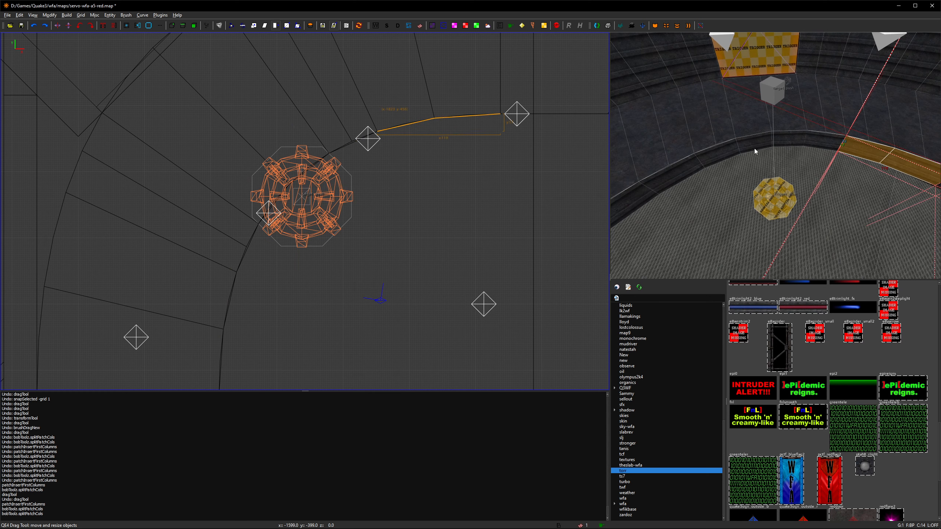
pyautogui.keyDown('alt'); pyautogui.keyDown('shift'); pyautogui.click(752, 145); pyautogui.keyUp('shift'); pyautogui.keyUp('alt')
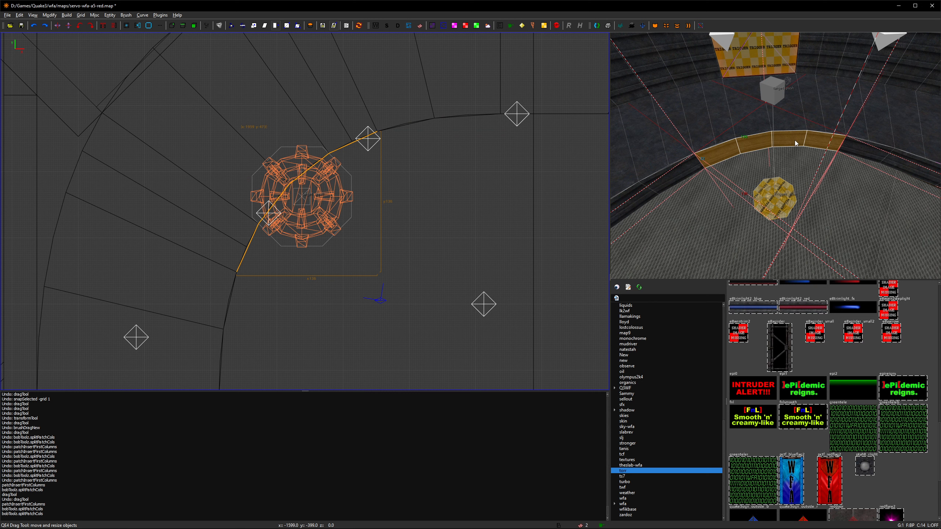
pyautogui.press('ctrl+shift+KP_Add')
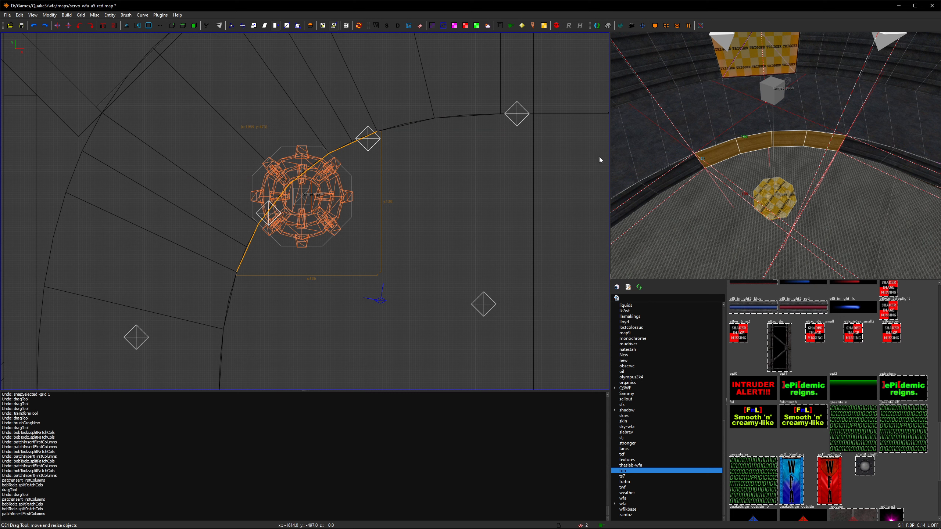
pyautogui.press('v')
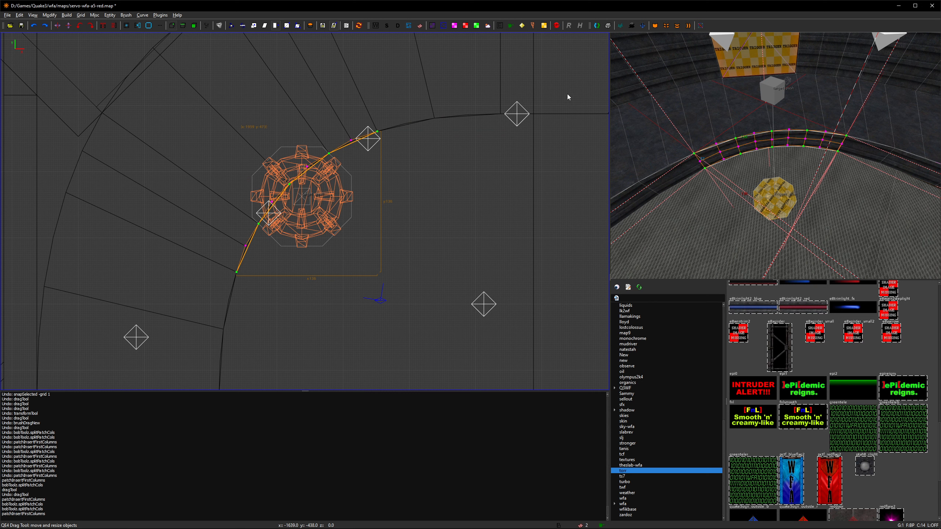
pyautogui.press('v')
# Split each of the two middle trim pieces into two patches by columns, one piece at a time.
pyautogui.keyDown('alt'); pyautogui.keyDown('shift'); pyautogui.click(803, 144); pyautogui.keyUp('shift'); pyautogui.keyUp('alt')
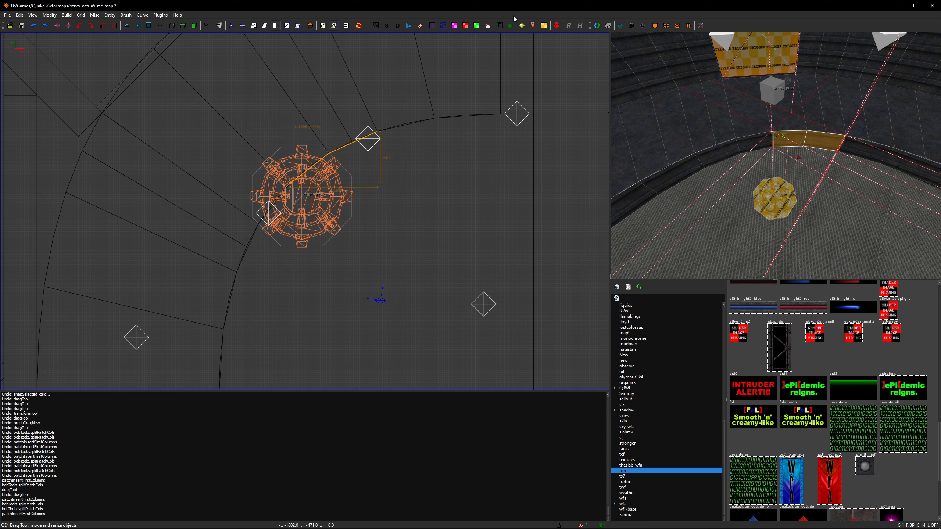
pyautogui.press('v')
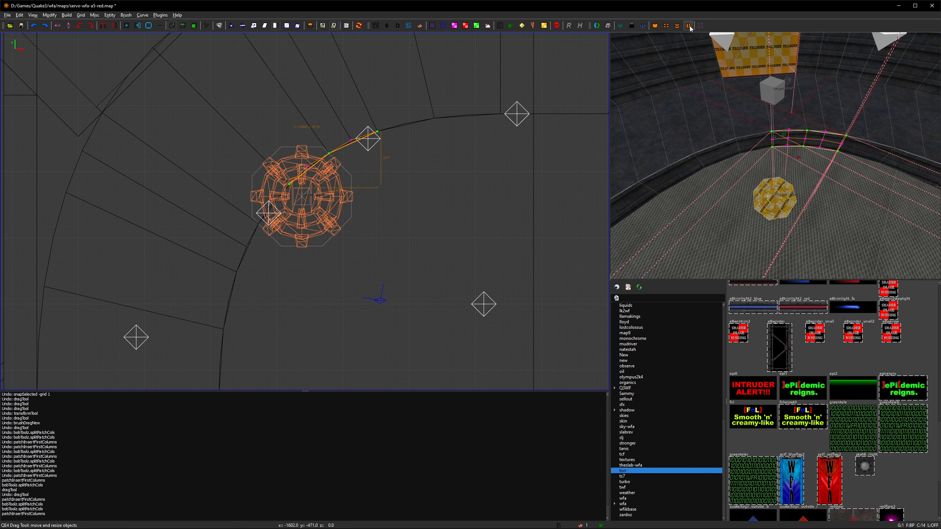
pyautogui.click(690, 28)
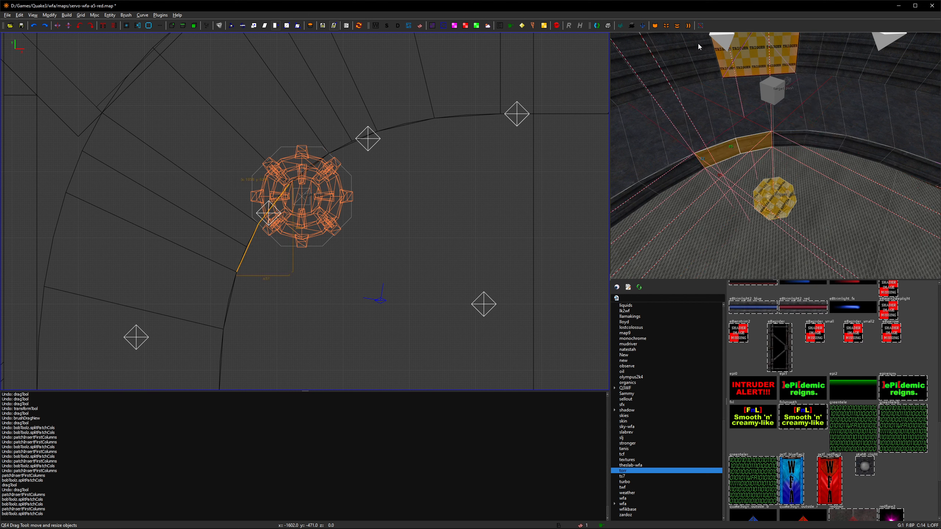
pyautogui.click(690, 28)
# Select the two central trim segments, move them away from the curved wall onto the open floor, and deselect them.
pyautogui.keyDown('shift'); pyautogui.click(756, 143); pyautogui.keyUp('shift')
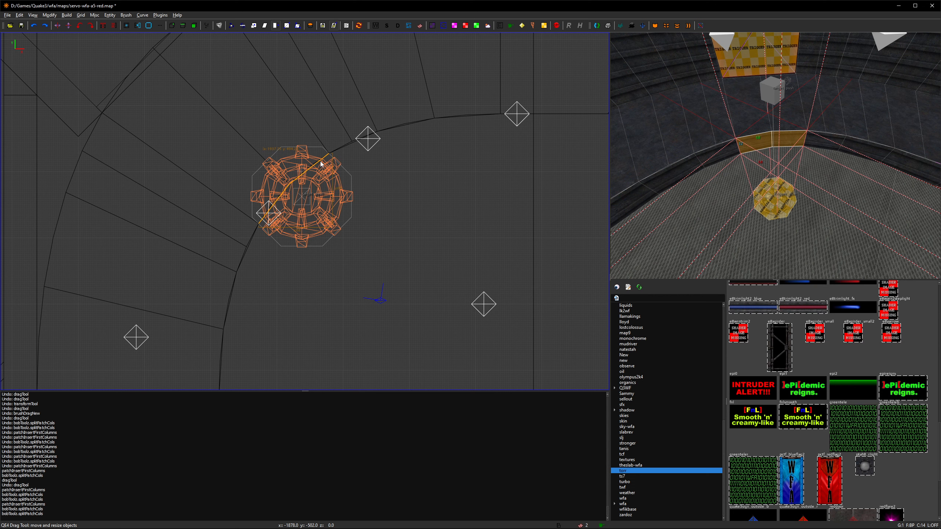
pyautogui.moveTo(321, 164); pyautogui.dragTo(520, 296)
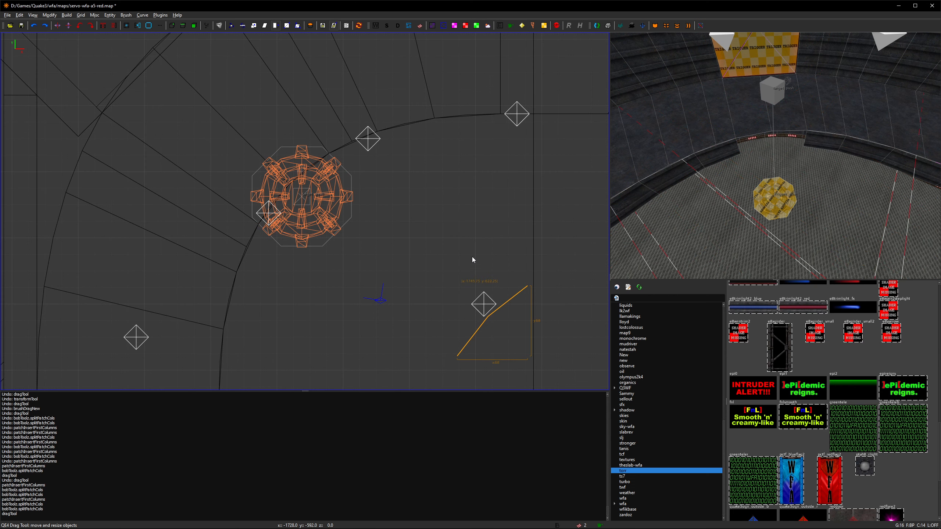
pyautogui.moveTo(772, 148); pyautogui.dragTo(775, 156, button='right')
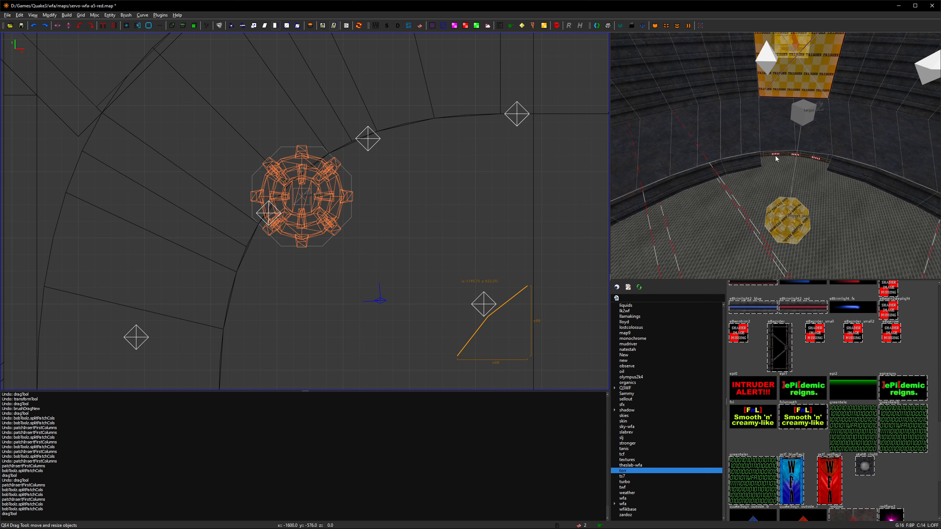
pyautogui.press('Escape')
# Move the thin diagonal caulk brush from outside the arena to the curved wall section behind the trim gap.
pyautogui.keyDown('shift'); pyautogui.click(791, 140); pyautogui.keyUp('shift')
pyautogui.scroll(-5, 345, 175)
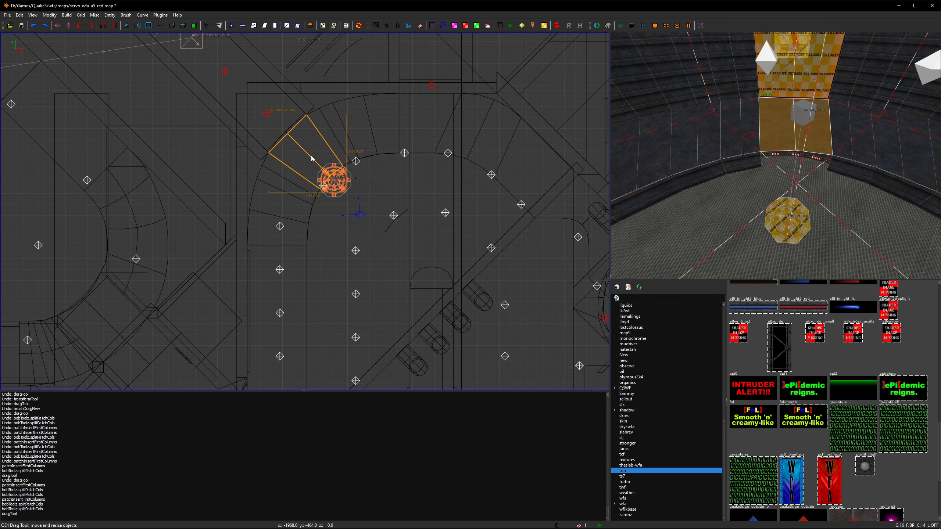
pyautogui.moveTo(309, 159)
pyautogui.mouseDown(button='right')
pyautogui.moveTo(329, 224)
pyautogui.moveTo(319, 158)
pyautogui.mouseUp(button='right')
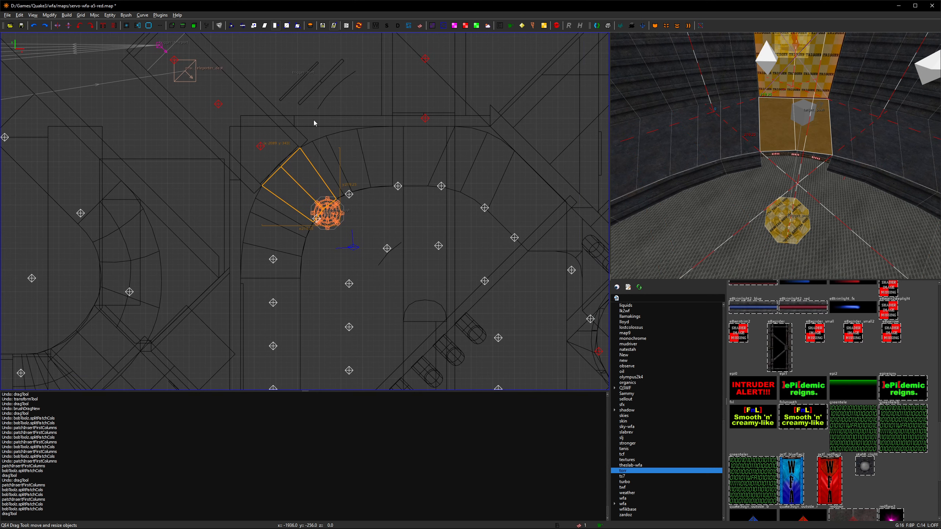
pyautogui.keyDown('alt'); pyautogui.keyDown('shift'); pyautogui.click(316, 88); pyautogui.keyUp('shift'); pyautogui.keyUp('alt')
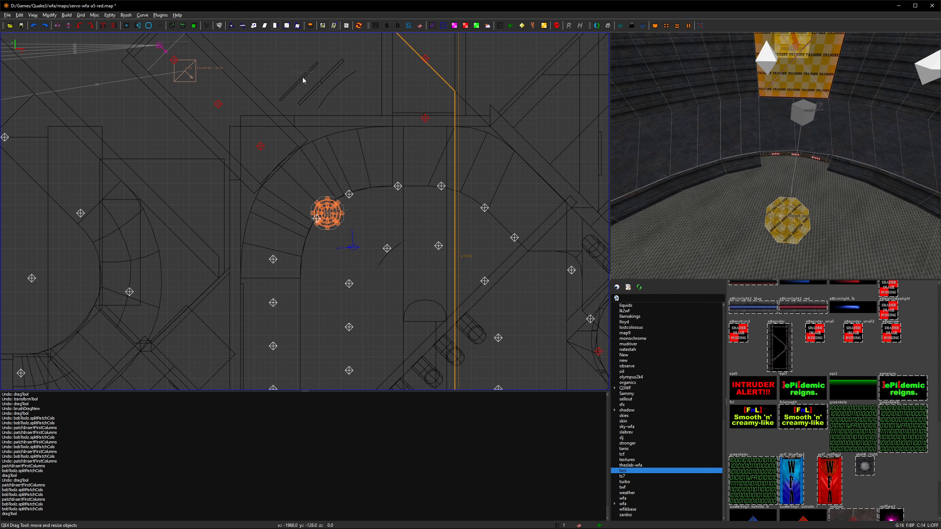
pyautogui.keyDown('alt'); pyautogui.keyDown('shift'); pyautogui.click(303, 81); pyautogui.keyUp('shift'); pyautogui.keyUp('alt')
pyautogui.moveTo(303, 81); pyautogui.dragTo(311, 206)
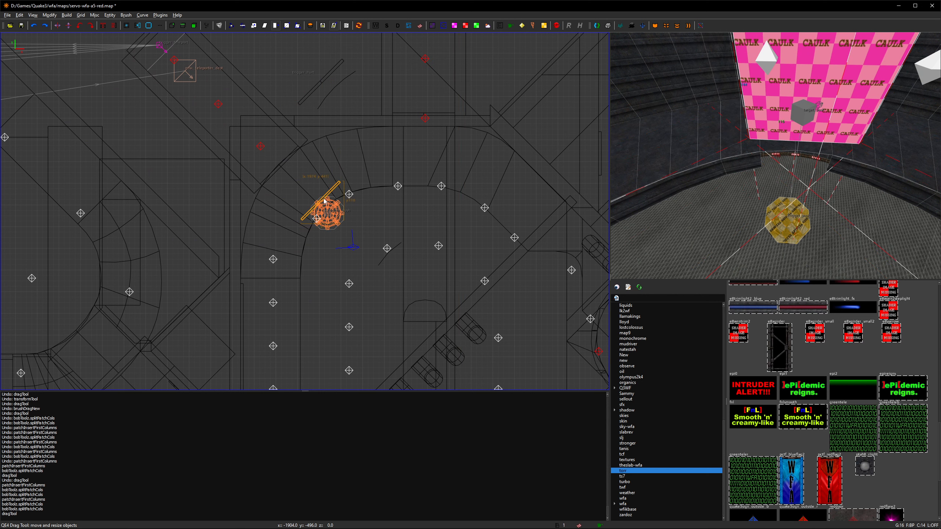
# Duplicate the thin diagonal caulk brush and place the copy across the wall segments behind the trim gap.
pyautogui.scroll(8, 330, 190)
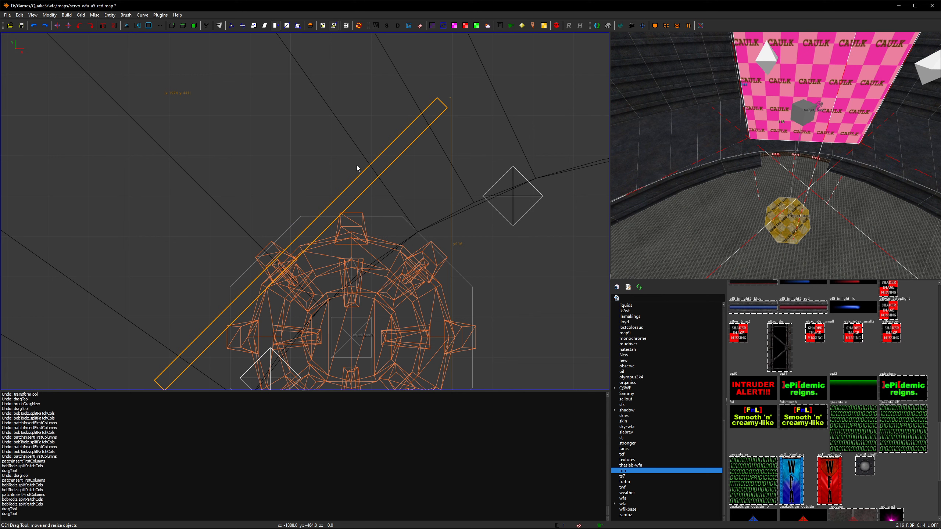
pyautogui.scroll(-8, 397, 159)
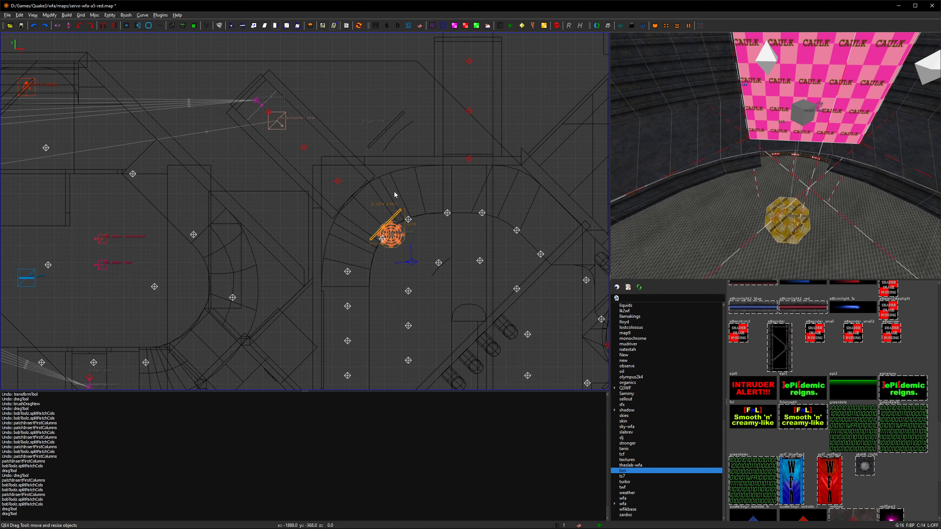
pyautogui.moveTo(397, 215)
pyautogui.mouseDown()
pyautogui.moveTo(392, 121)
pyautogui.moveTo(395, 213)
pyautogui.mouseUp()
pyautogui.press('space')
pyautogui.scroll(6, 395, 207)
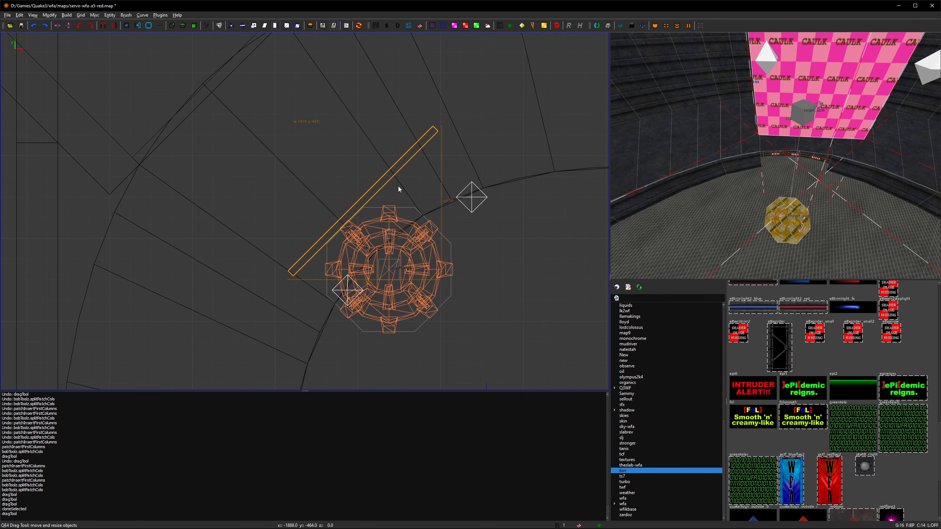
pyautogui.moveTo(414, 154); pyautogui.dragTo(374, 177)
# Nudge the copied caulk brush in small grid increments to line up its front face with the wall patch seam.
pyautogui.scroll(2, 374, 177)
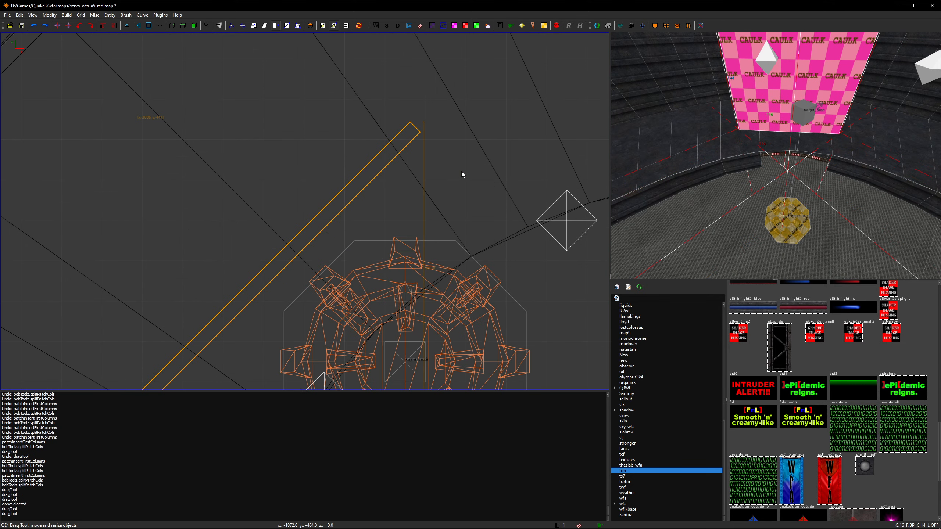
pyautogui.scroll(2, 385, 192)
pyautogui.scroll(3, 411, 108)
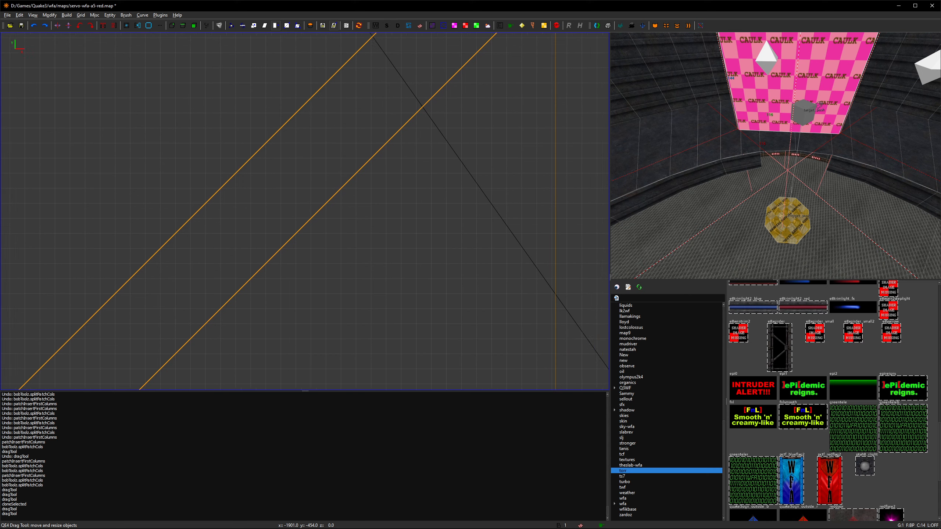
pyautogui.click(413, 107)
pyautogui.scroll(2, 427, 116)
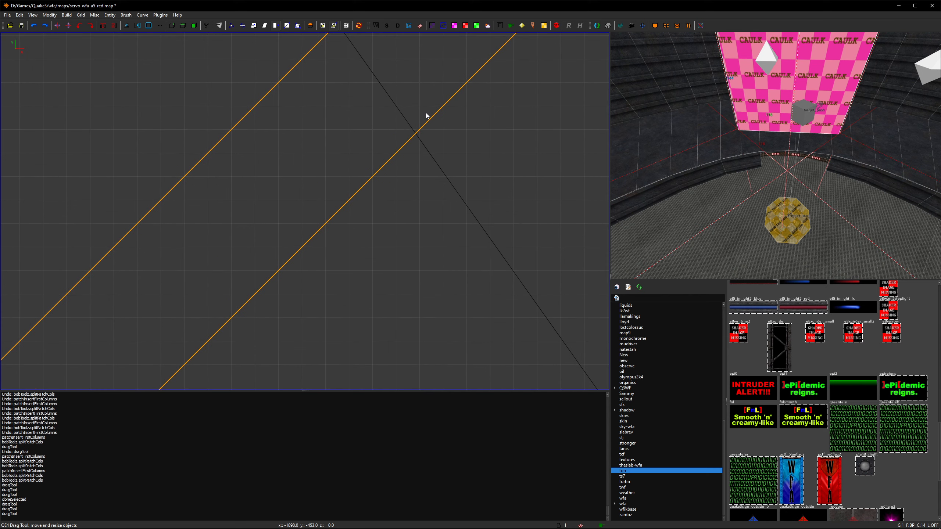
pyautogui.moveTo(430, 125)
pyautogui.mouseDown()
pyautogui.moveTo(441, 158)
pyautogui.moveTo(382, 91)
pyautogui.moveTo(472, 218)
pyautogui.mouseUp()
pyautogui.scroll(-3, 472, 220)
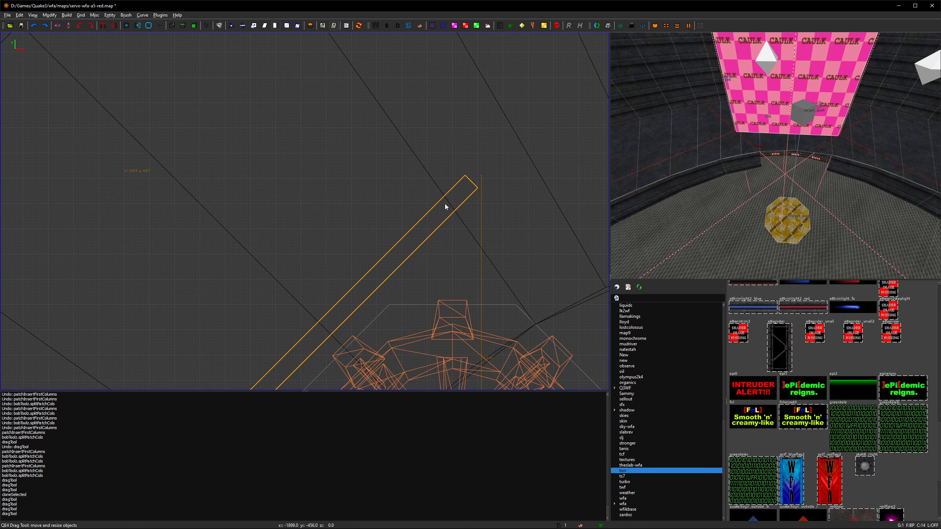
# Fine-tune the caulk brush so its face crosses the wall seam at a suitable grid point, and deselect it.
pyautogui.scroll(3, 425, 185)
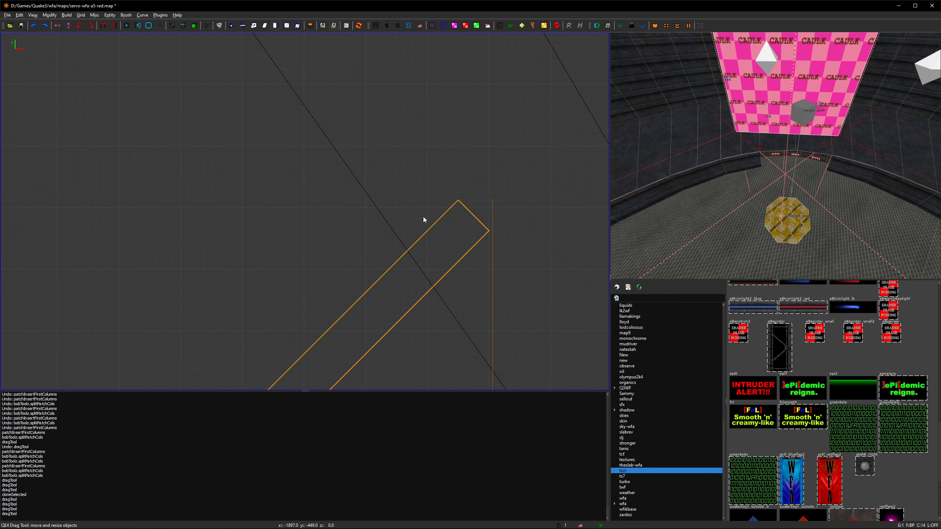
pyautogui.scroll(4, 423, 224)
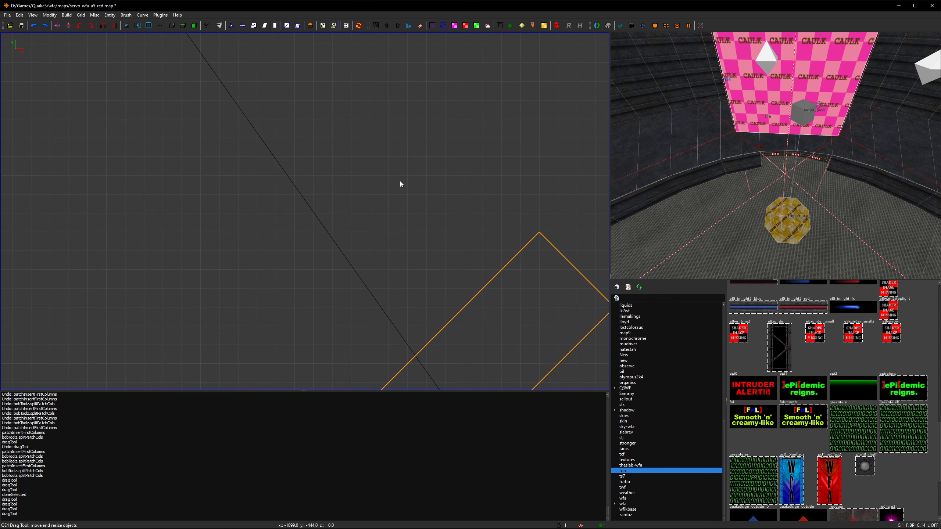
pyautogui.scroll(-1, 337, 187)
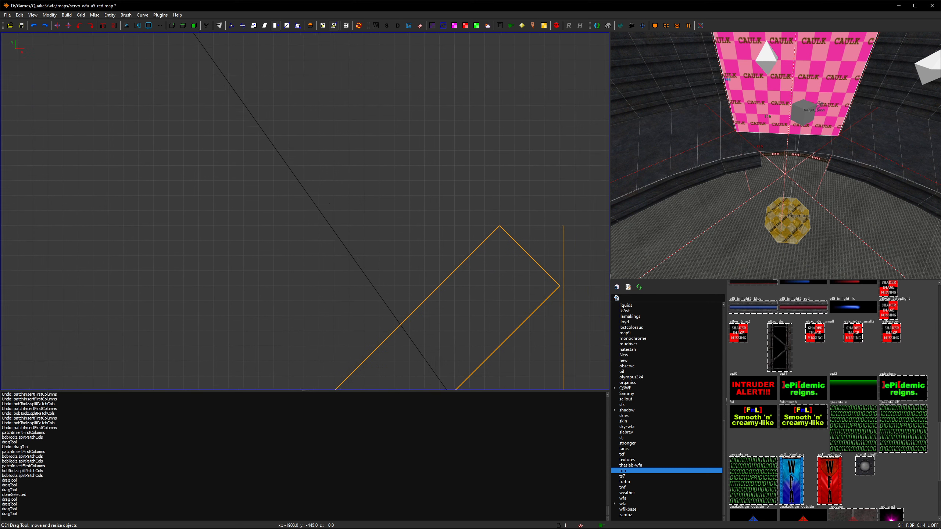
pyautogui.moveTo(336, 179); pyautogui.dragTo(401, 280, button='right')
pyautogui.moveTo(334, 177); pyautogui.dragTo(373, 200, button='right')
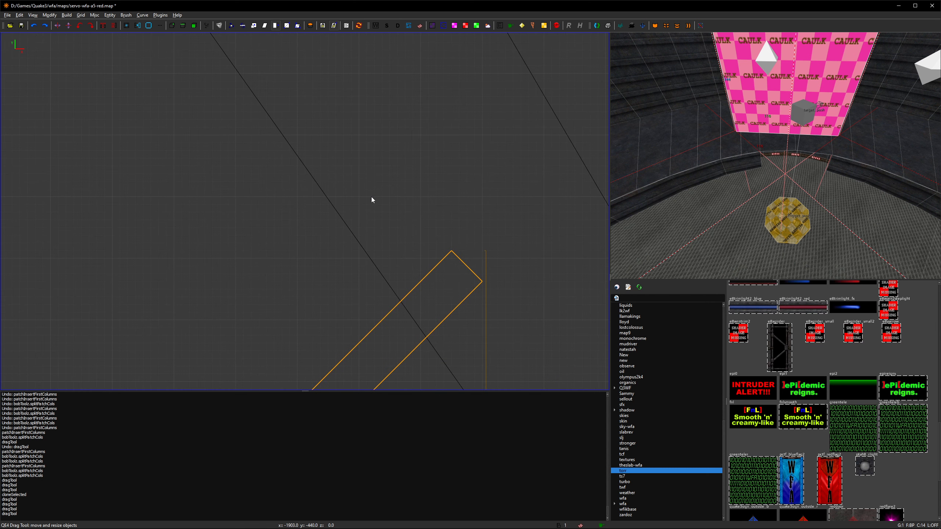
pyautogui.scroll(4, 363, 202)
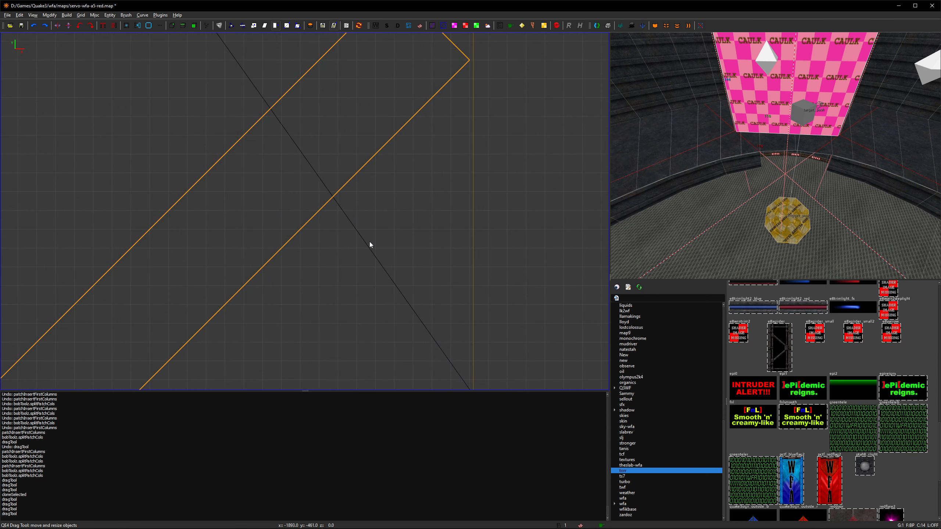
pyautogui.scroll(1, 381, 262)
pyautogui.scroll(-8, 361, 231)
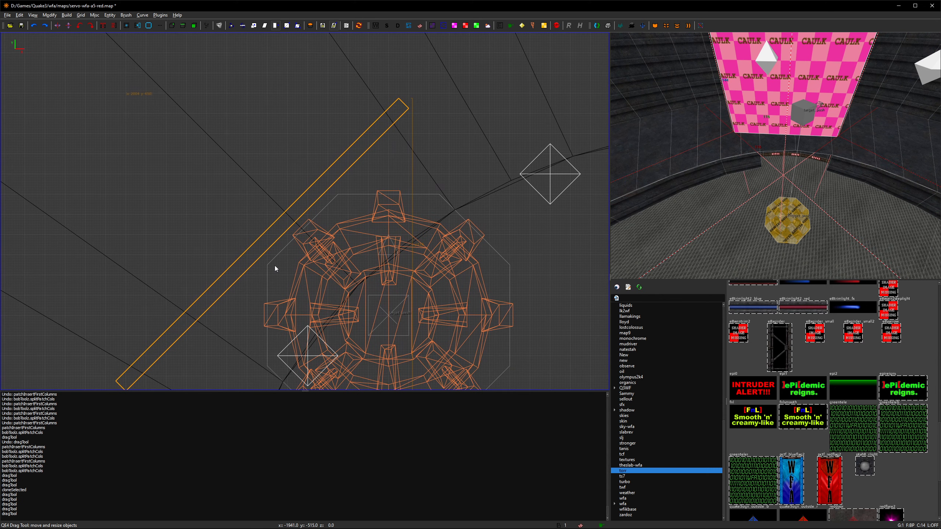
pyautogui.moveTo(275, 269); pyautogui.dragTo(256, 288, button='right')
pyautogui.press('Escape')
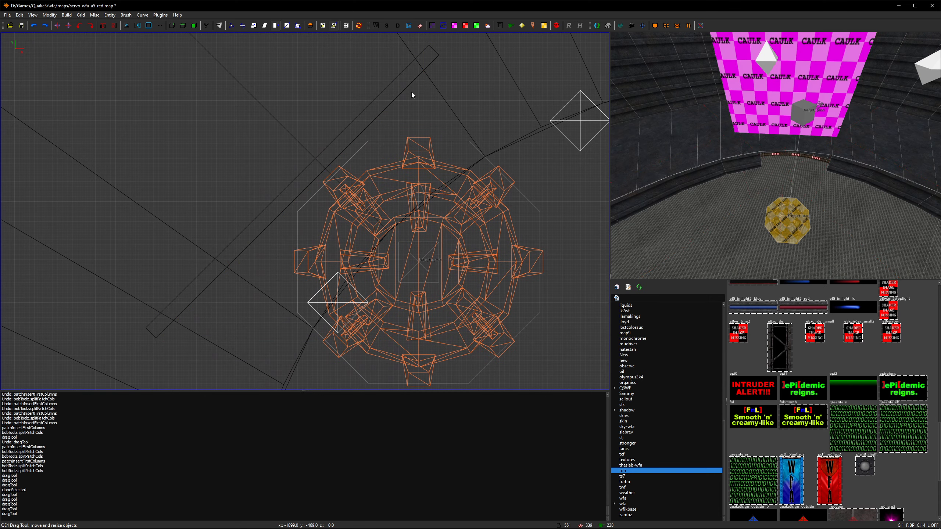
# Show the control points of the ledge patch above the trim gap and move its upper front corner to the caulk brush's crossing with the wall seam.
pyautogui.keyDown('shift'); pyautogui.click(774, 144); pyautogui.keyUp('shift')
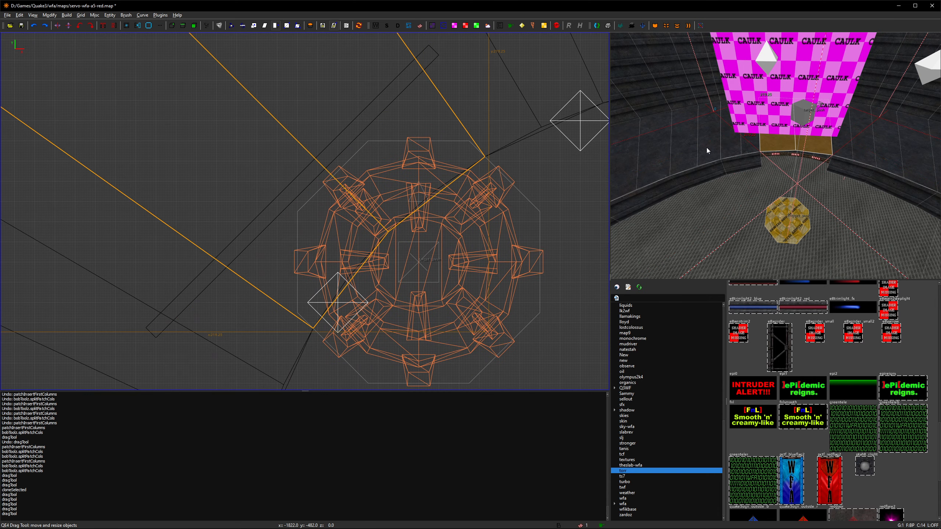
pyautogui.moveTo(449, 170); pyautogui.dragTo(460, 153, button='right')
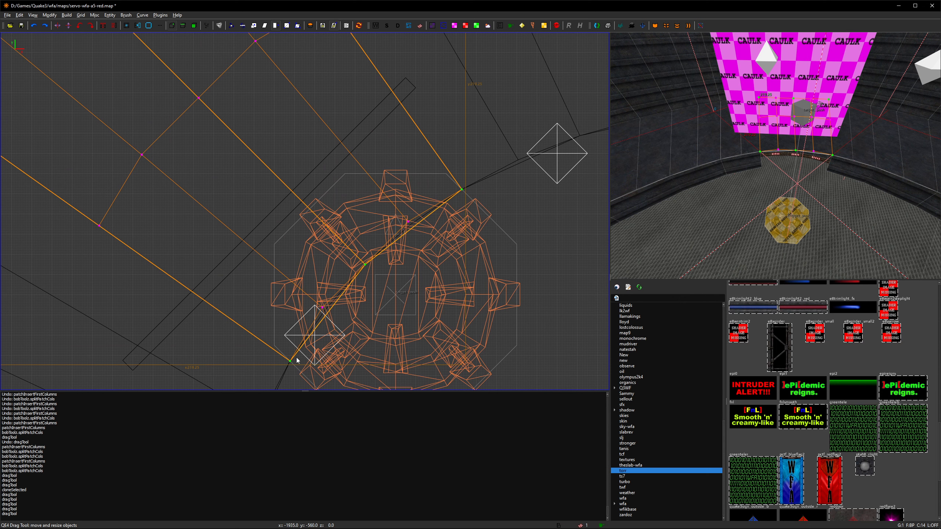
pyautogui.scroll(3, 466, 204)
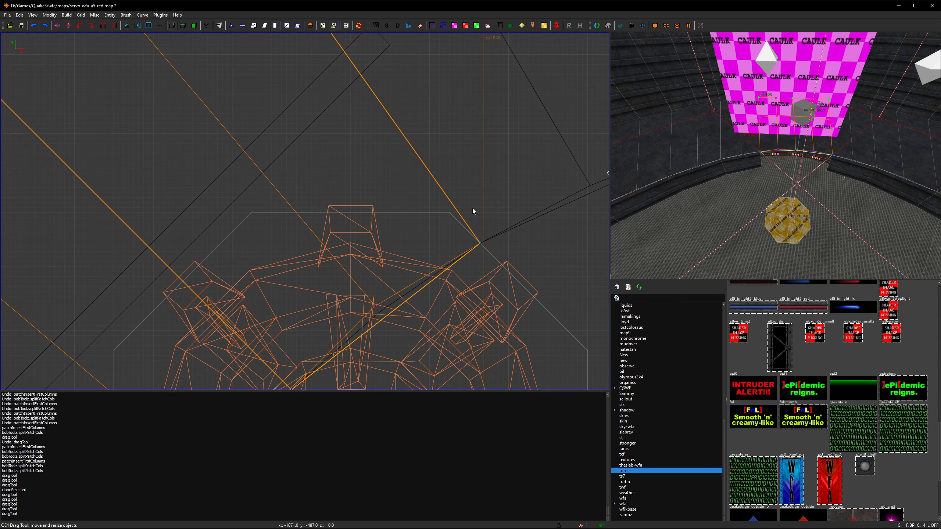
pyautogui.moveTo(480, 244); pyautogui.dragTo(362, 75)
pyautogui.scroll(4, 362, 73)
pyautogui.moveTo(361, 92); pyautogui.dragTo(363, 117, button='right')
pyautogui.scroll(3, 364, 117)
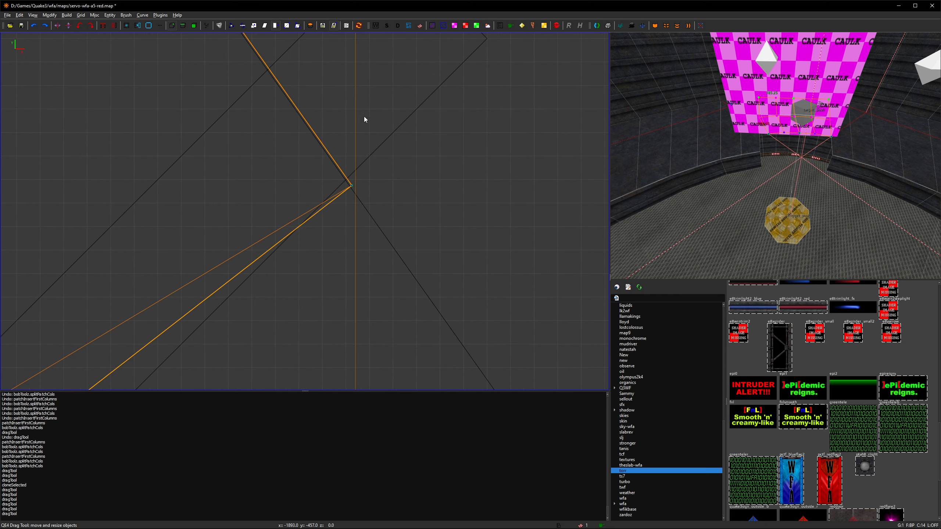
# Delete the first two columns of the ledge patch to reduce its control points.
pyautogui.scroll(-7, 365, 118)
pyautogui.moveTo(495, 309); pyautogui.dragTo(451, 228, button='right')
pyautogui.scroll(6, 451, 227)
pyautogui.scroll(-3, 452, 258)
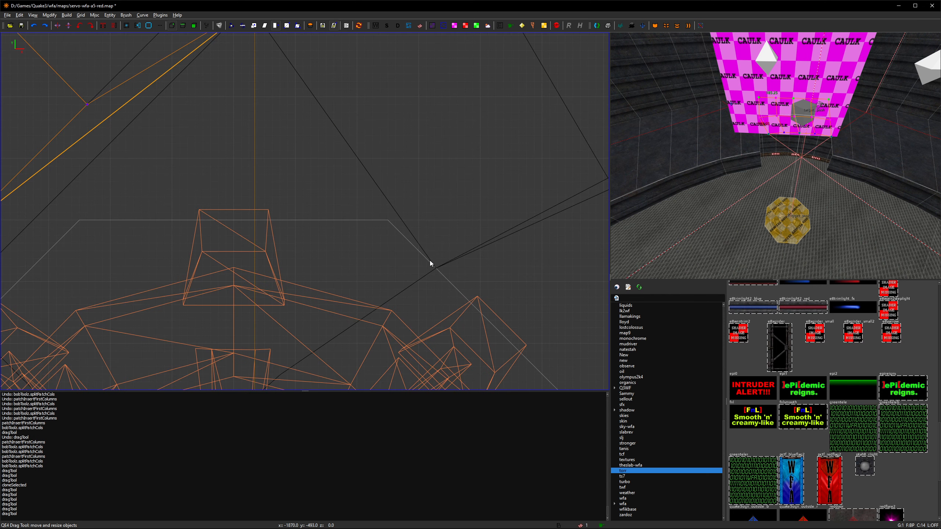
pyautogui.moveTo(431, 262); pyautogui.dragTo(311, 195, button='right')
pyautogui.scroll(2, 383, 164)
pyautogui.scroll(-3, 383, 164)
pyautogui.scroll(-4, 368, 178)
pyautogui.scroll(2, 311, 195)
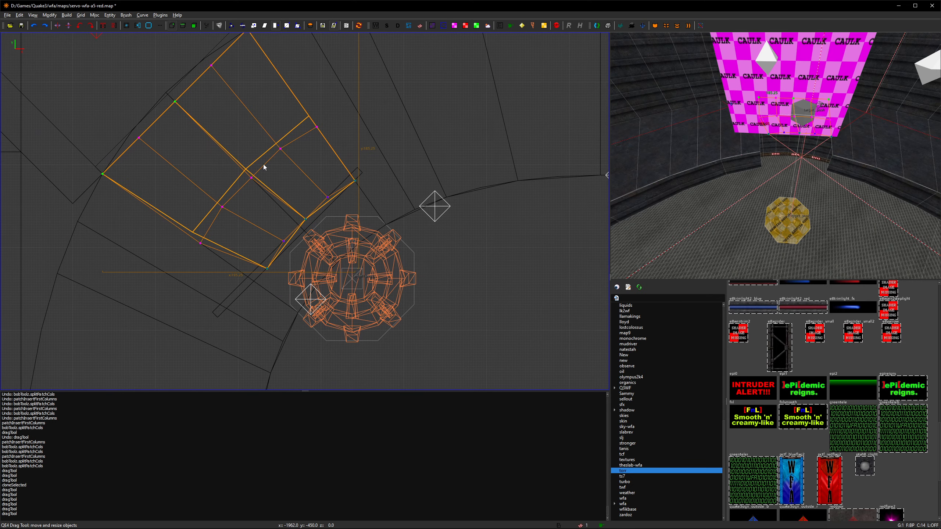
pyautogui.click(161, 14)
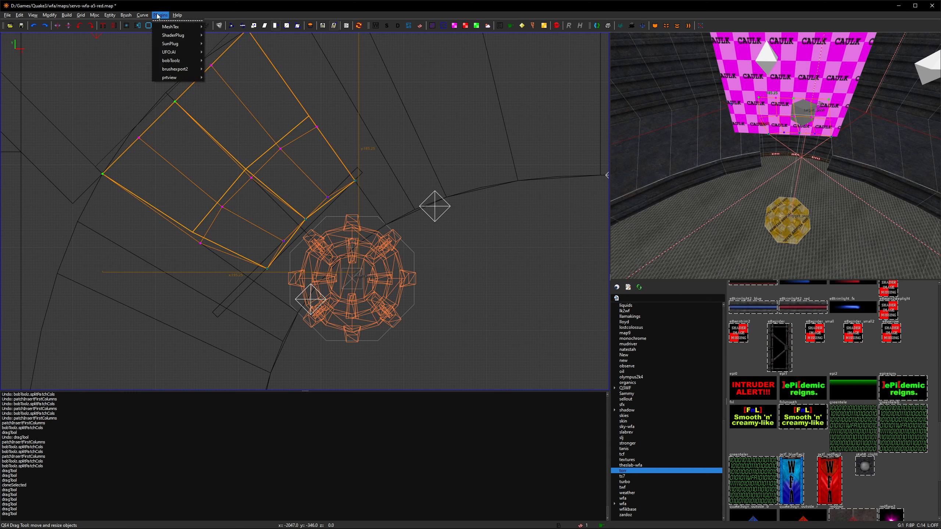
pyautogui.moveTo(142, 14)
pyautogui.moveTo(176, 121)
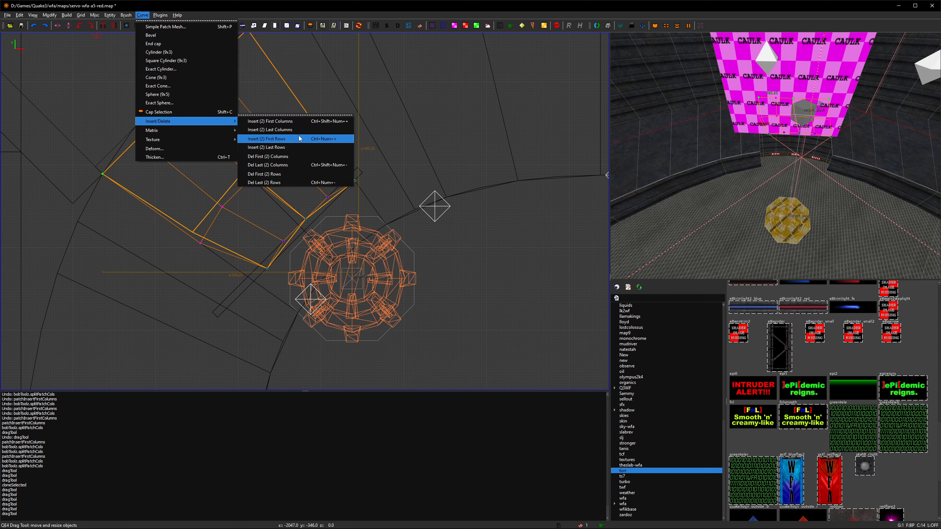
pyautogui.click(295, 157)
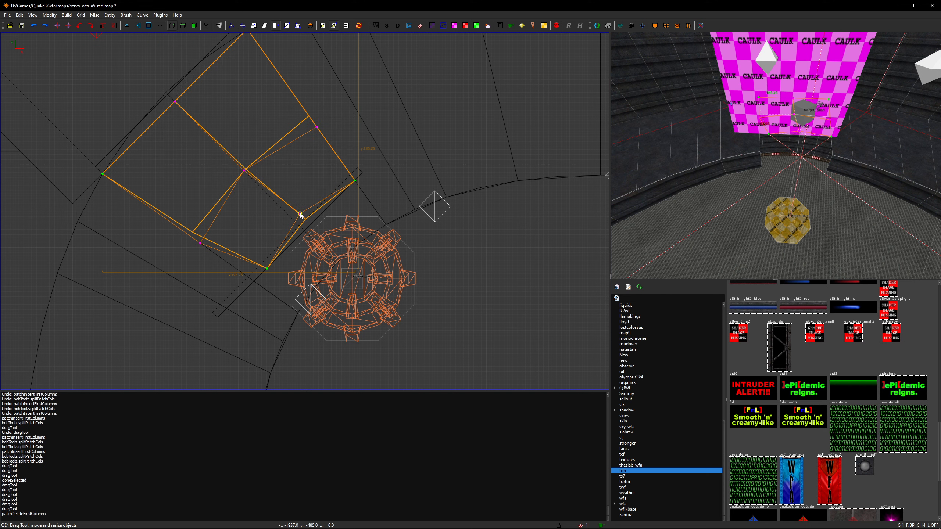
# Snap the ledge patch's points to the 1-unit grid around the seam corner.
pyautogui.scroll(5, 300, 212)
pyautogui.scroll(-4, 409, 169)
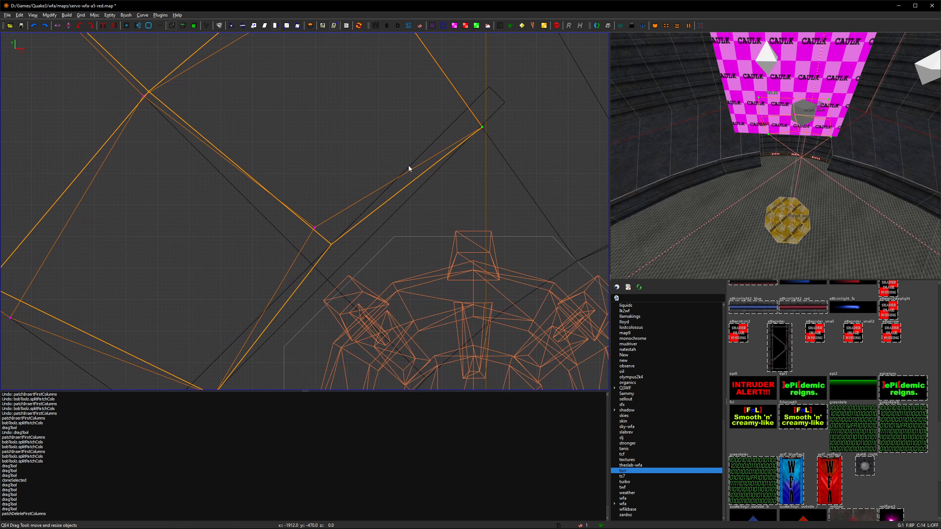
pyautogui.keyDown('shift'); pyautogui.moveTo(271, 349); pyautogui.dragTo(459, 154); pyautogui.keyUp('shift')
pyautogui.scroll(7, 436, 175)
pyautogui.scroll(1, 437, 181)
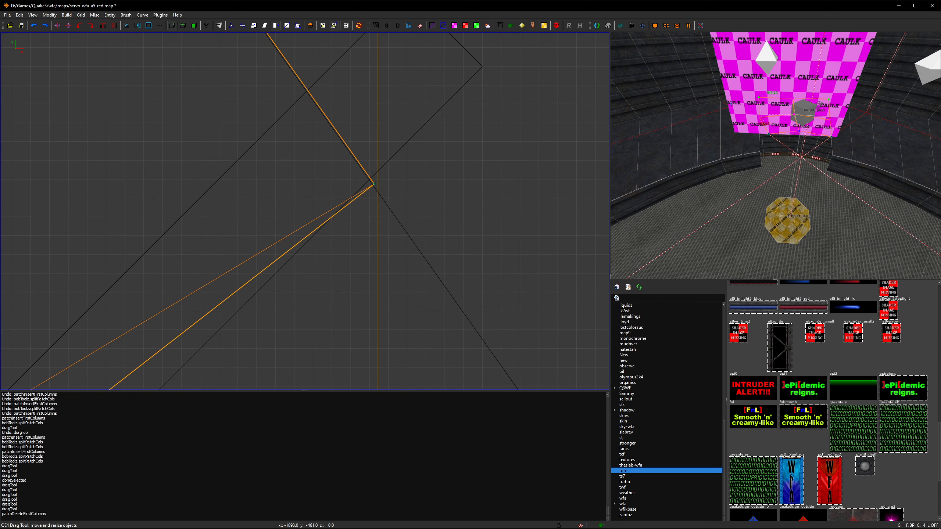
pyautogui.hotkey('ctrl', 'g')
pyautogui.scroll(-5, 399, 180)
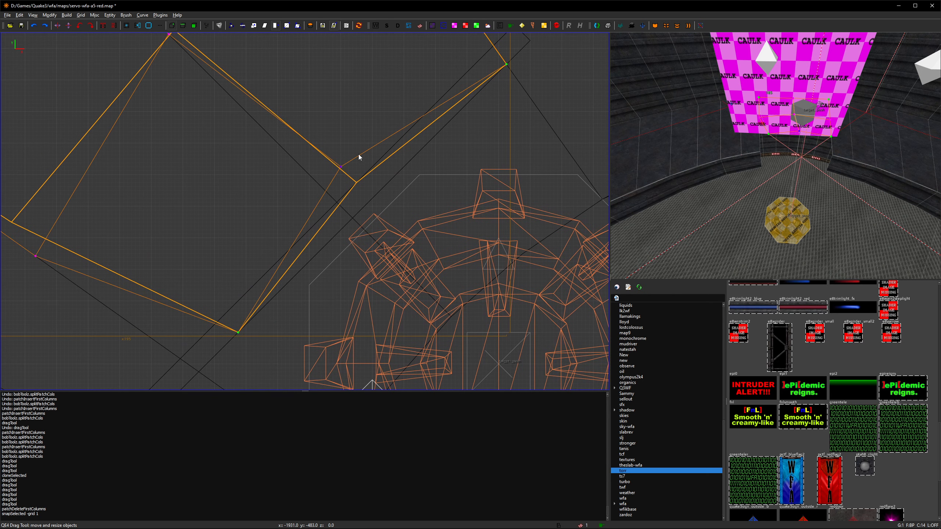
# Move the ledge patch's middle front point and lower front corner so its front edge runs straight along the caulk brush face.
pyautogui.moveTo(340, 166); pyautogui.dragTo(353, 218)
pyautogui.moveTo(332, 244); pyautogui.dragTo(385, 151, button='right')
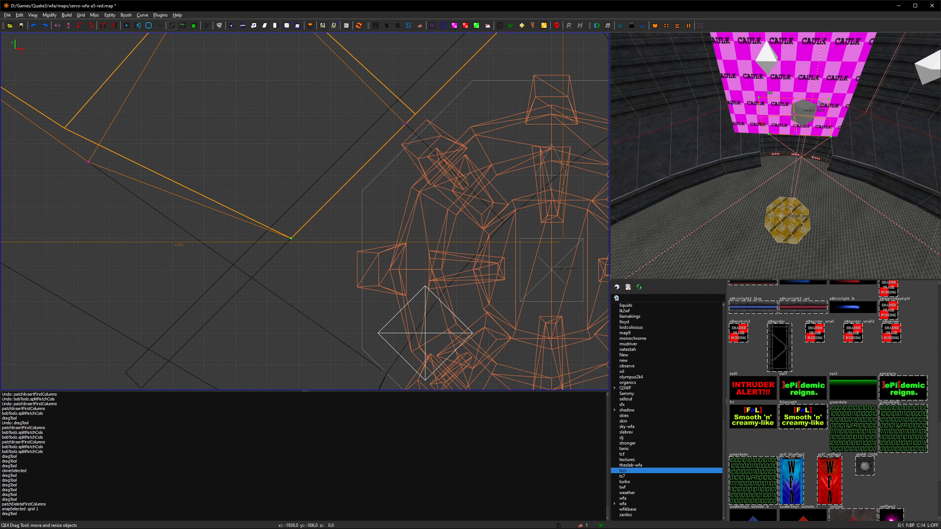
pyautogui.moveTo(266, 274); pyautogui.dragTo(300, 247, button='right')
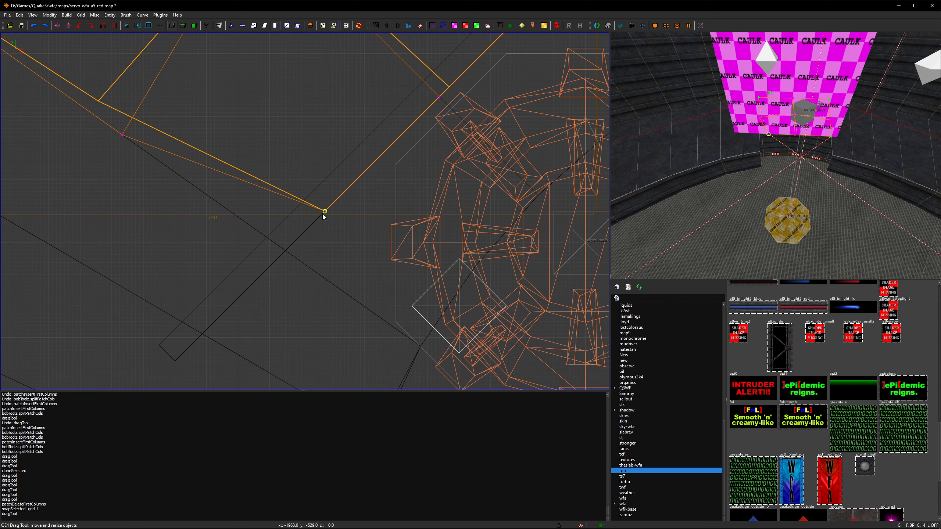
pyautogui.moveTo(324, 217); pyautogui.dragTo(287, 252)
pyautogui.scroll(-4, 446, 235)
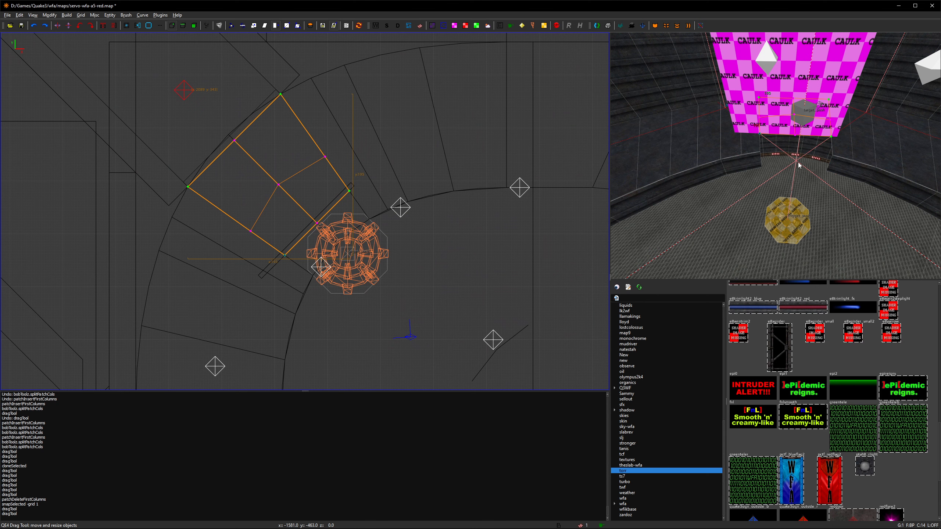
# Deselect the ledge patch and delete the diagonal caulk guide brush in front of the trigger.
pyautogui.press('Escape')
pyautogui.keyDown('shift'); pyautogui.click(750, 100); pyautogui.keyUp('shift')
pyautogui.press('Delete')
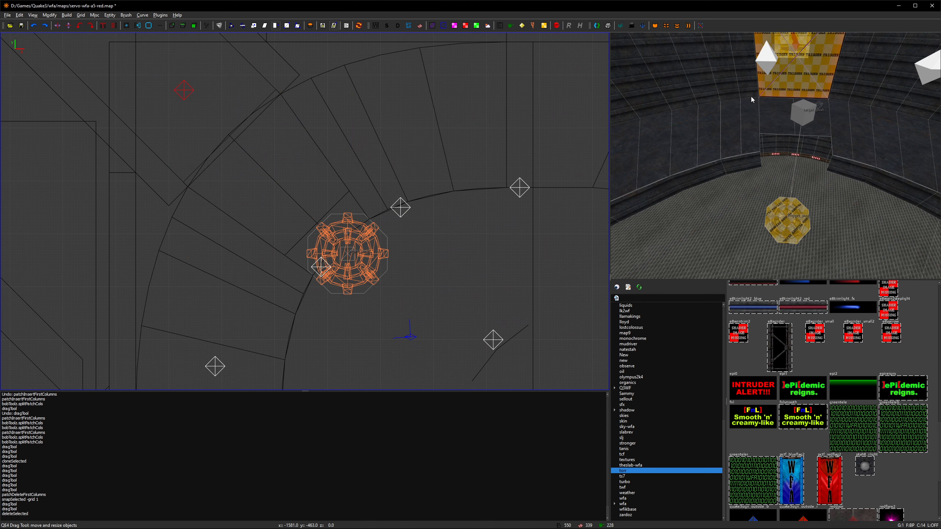
# Examine the reshaped ledge patch in the 3D view from close up and from across the arena.
pyautogui.keyDown('shift'); pyautogui.click(779, 132); pyautogui.keyUp('shift')
pyautogui.rightClick(779, 131)
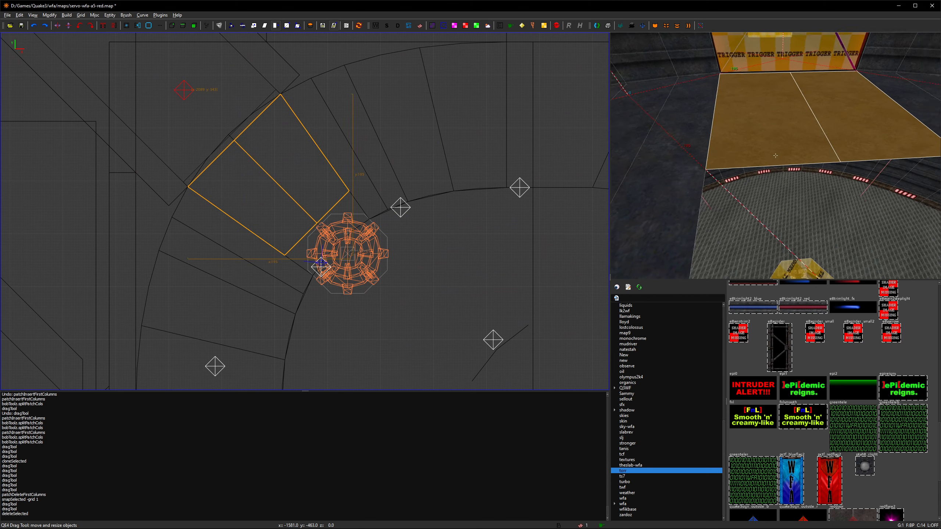
pyautogui.press('d')
pyautogui.press('s')
pyautogui.rightClick(775, 155)
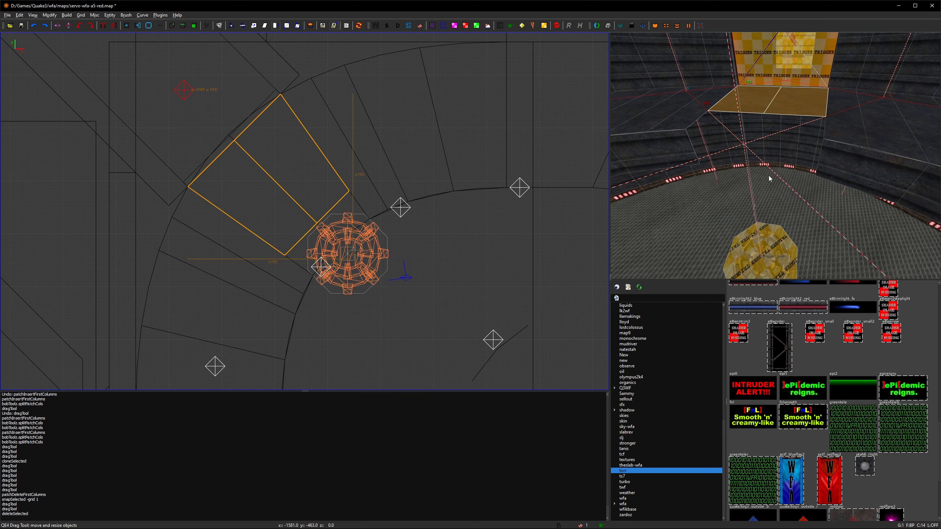
pyautogui.rightClick(745, 185)
pyautogui.press('s')
pyautogui.press('a')
pyautogui.rightClick(775, 156)
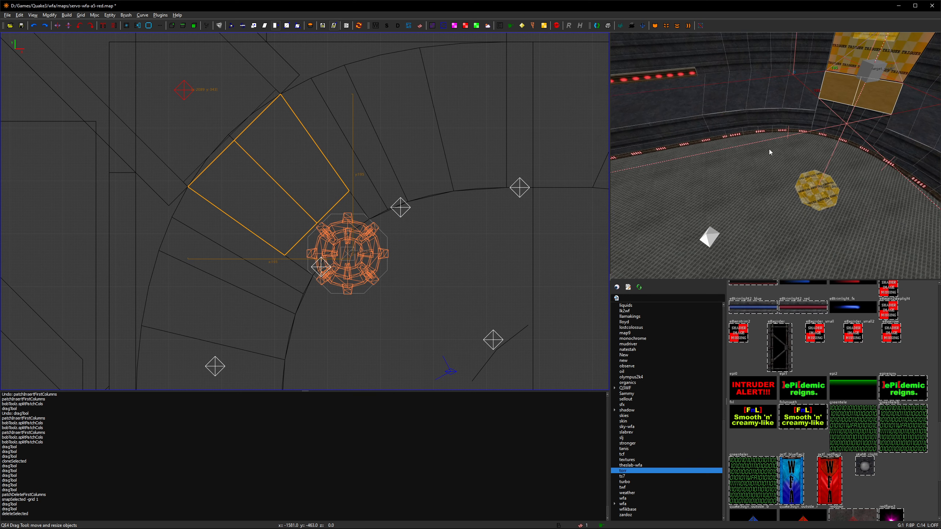
# Select the curved wall patch and the short segment beside the recess, and merge them into one patch.
pyautogui.press('Escape')
pyautogui.keyDown('shift'); pyautogui.click(742, 123); pyautogui.keyUp('shift')
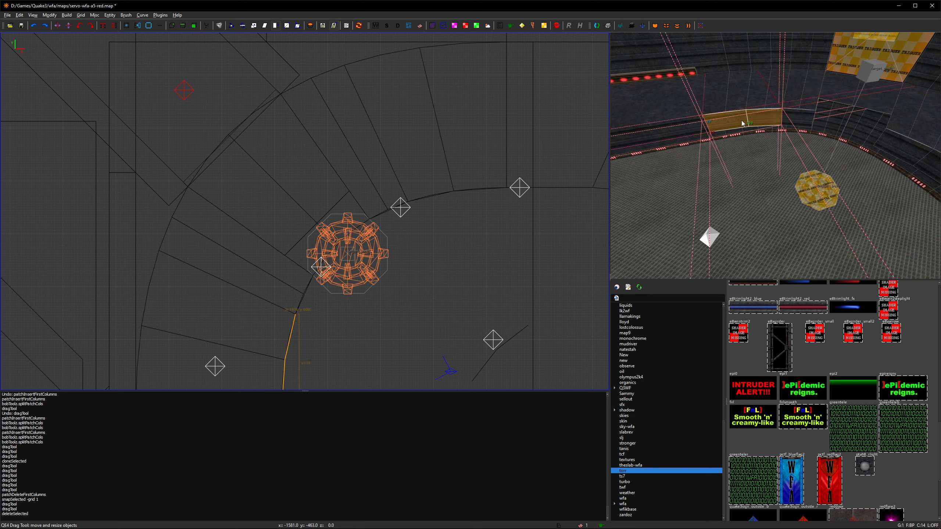
pyautogui.keyDown('alt'); pyautogui.keyDown('shift'); pyautogui.click(799, 123); pyautogui.keyUp('shift'); pyautogui.keyUp('alt')
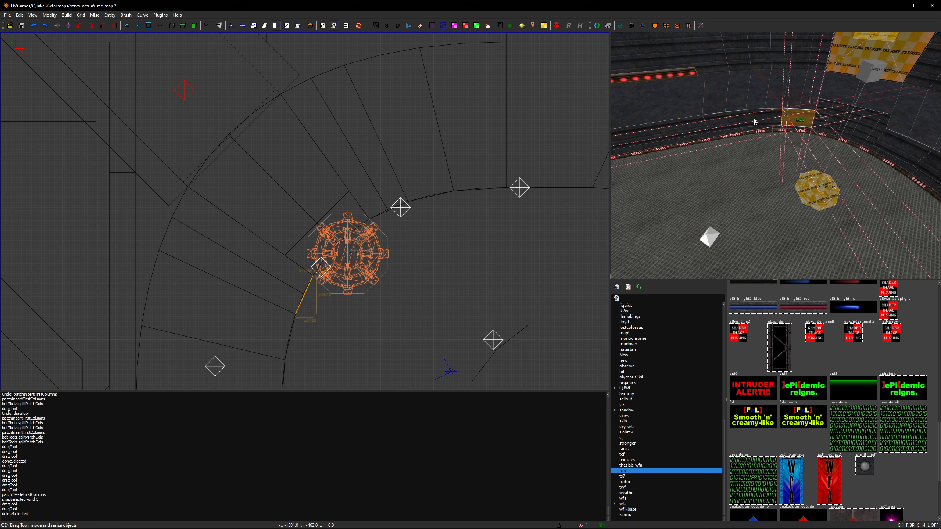
pyautogui.keyDown('alt'); pyautogui.keyDown('shift'); pyautogui.click(756, 121); pyautogui.keyUp('shift'); pyautogui.keyUp('alt')
pyautogui.keyDown('alt'); pyautogui.keyDown('shift'); pyautogui.click(800, 119); pyautogui.keyUp('shift'); pyautogui.keyUp('alt')
pyautogui.click(656, 26)
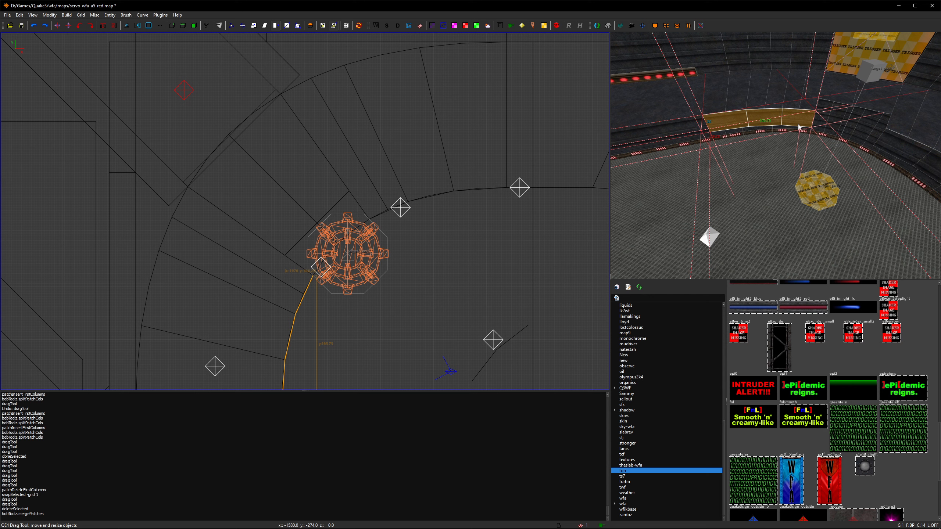
# Show the merged wall patch's control points, try inserting two first columns, and undo the insertion.
pyautogui.press('v')
pyautogui.moveTo(393, 303); pyautogui.dragTo(445, 234, button='right')
pyautogui.moveTo(338, 225); pyautogui.dragTo(326, 233, button='right')
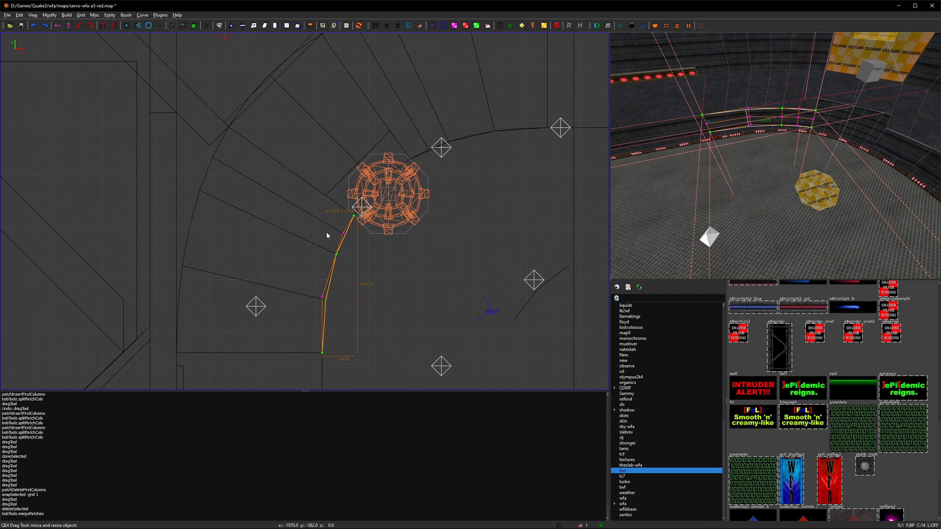
pyautogui.click(149, 17)
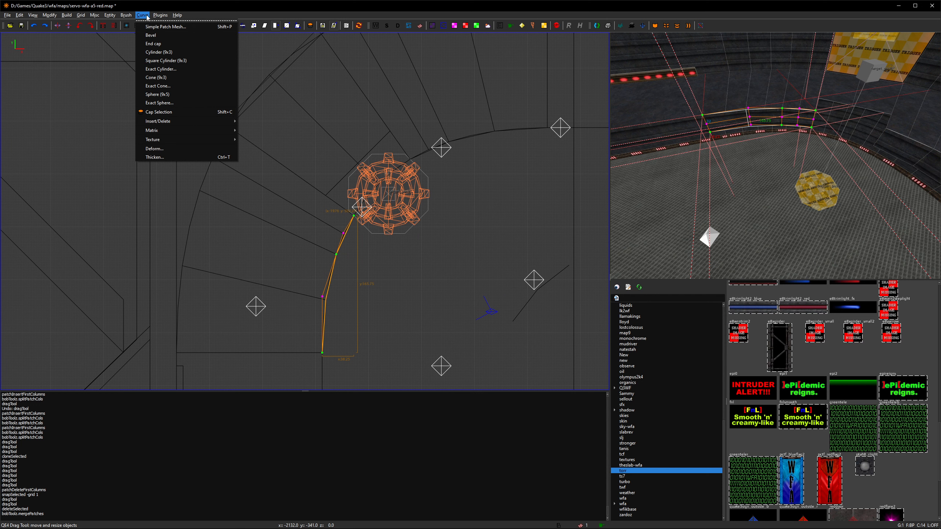
pyautogui.moveTo(189, 122)
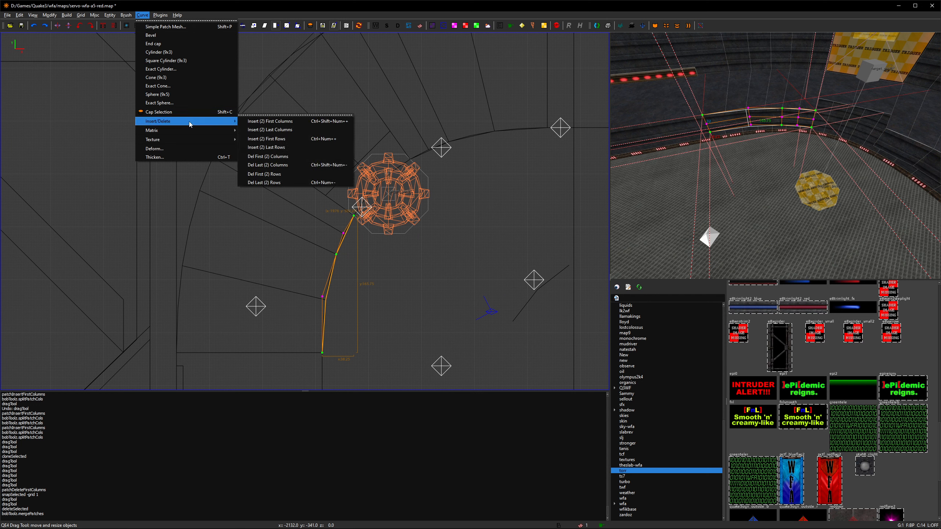
pyautogui.click(276, 122)
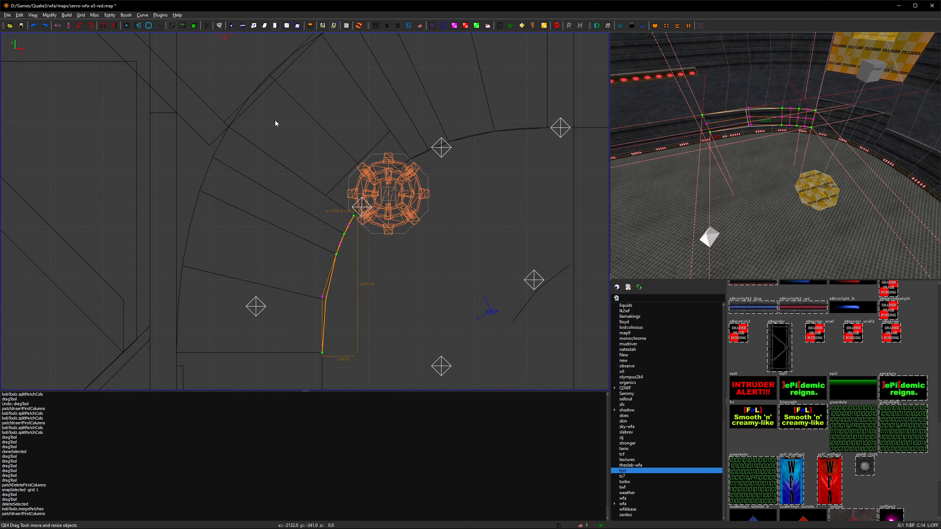
pyautogui.hotkey('ctrl', 'z')
# Try deleting the first two columns of the merged wall patch, compare its curve with the ledge seams, and undo the deletion.
pyautogui.click(142, 15)
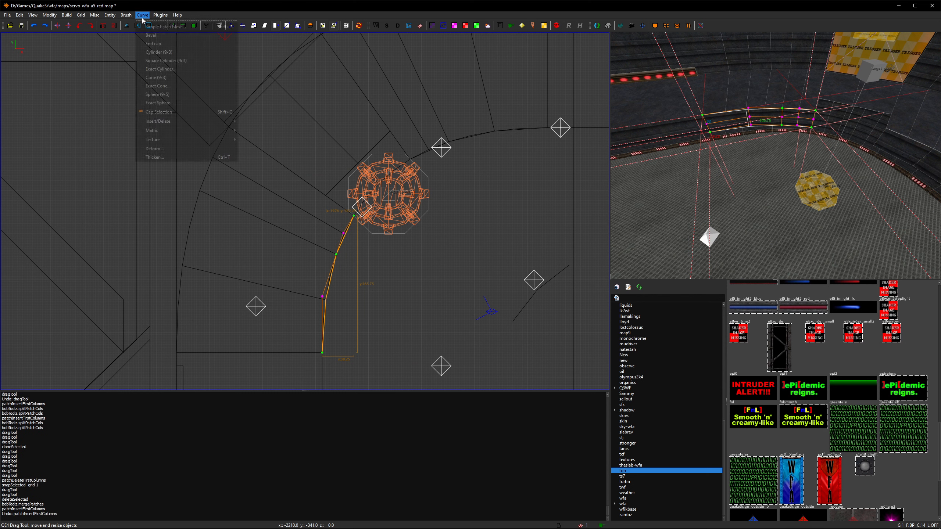
pyautogui.moveTo(157, 17)
pyautogui.moveTo(208, 121)
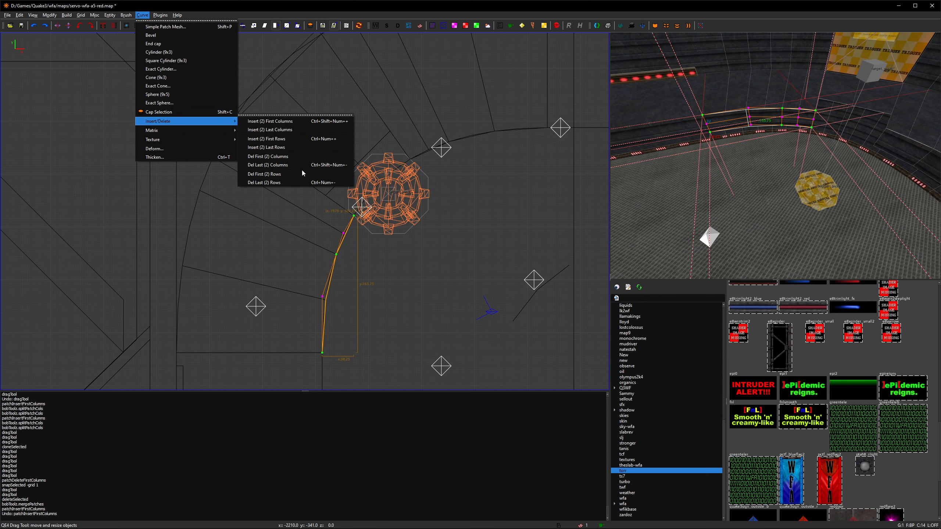
pyautogui.click(302, 158)
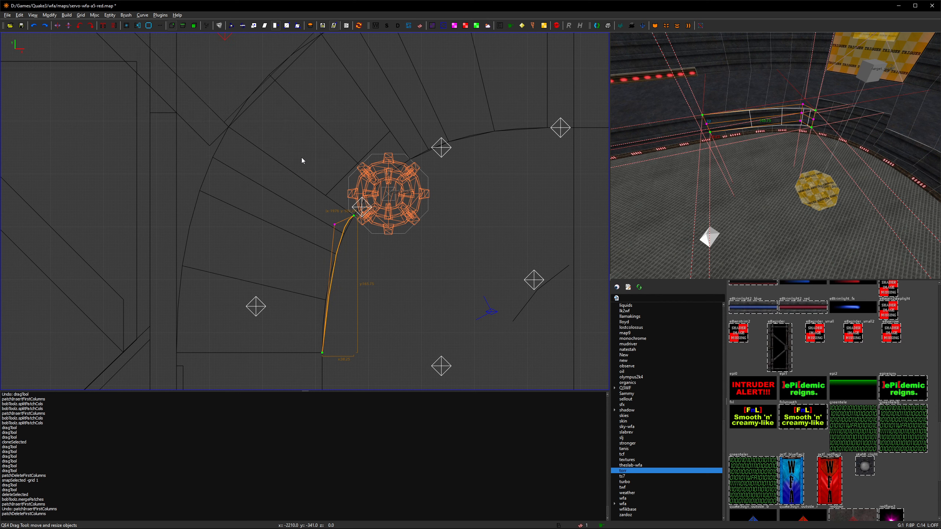
pyautogui.scroll(4, 344, 223)
pyautogui.moveTo(344, 225); pyautogui.dragTo(339, 224, button='right')
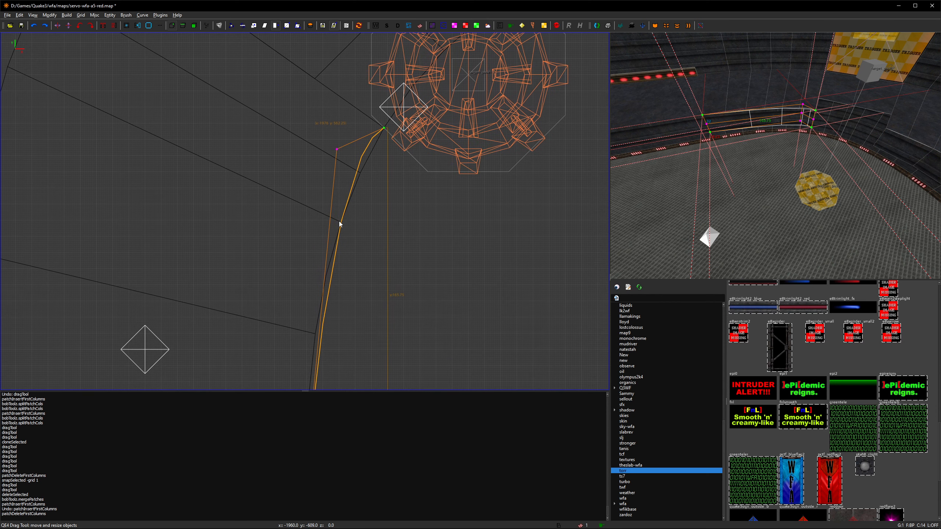
pyautogui.scroll(-3, 334, 179)
pyautogui.moveTo(333, 179); pyautogui.dragTo(336, 166, button='right')
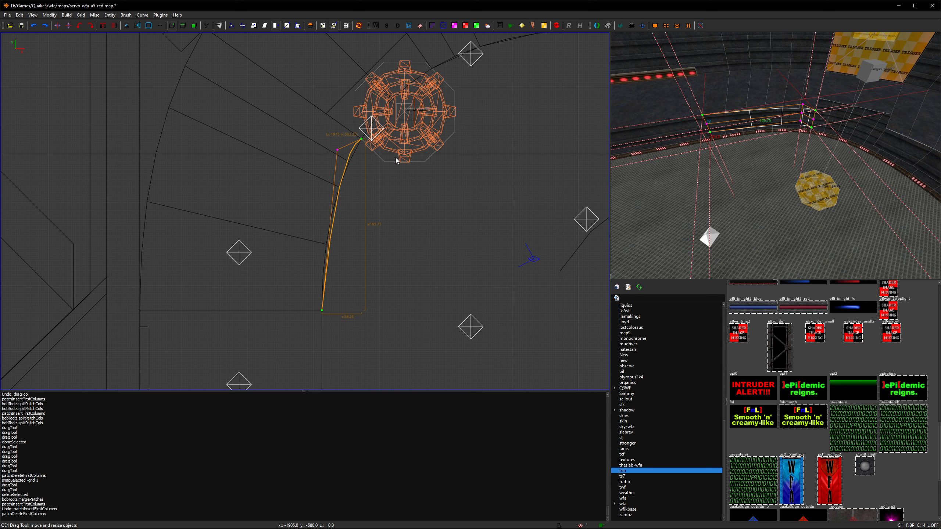
pyautogui.scroll(2, 352, 170)
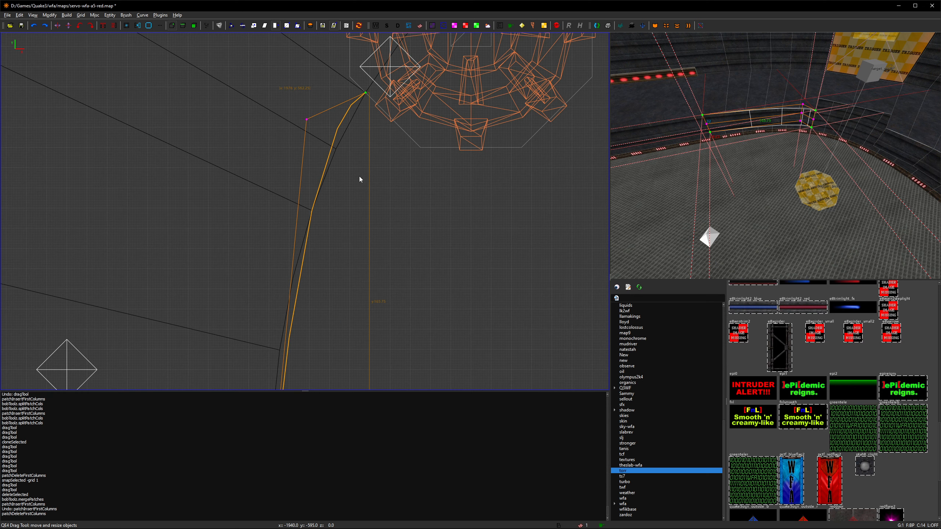
pyautogui.scroll(-4, 348, 176)
pyautogui.hotkey('ctrl', 'z')
# Inspect how the merged wall patch's control points line up with the adjacent ledge seams.
pyautogui.scroll(6, 344, 193)
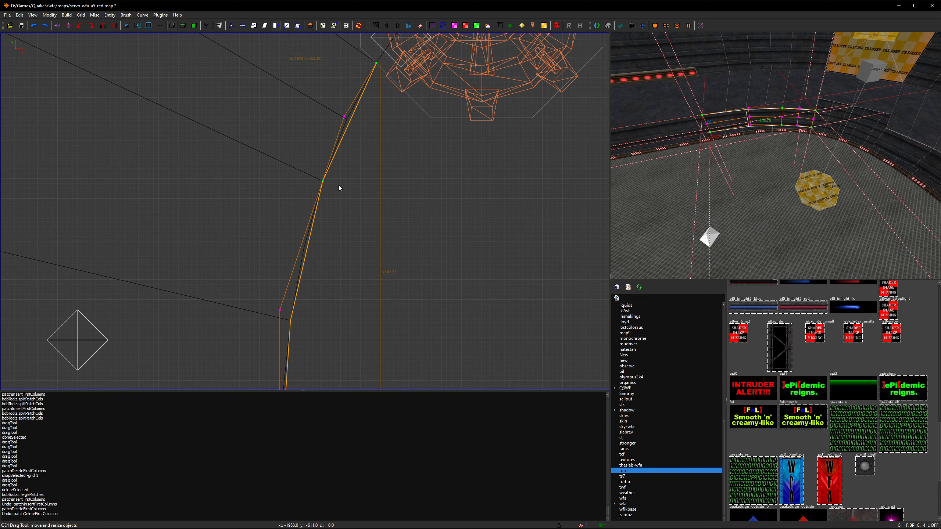
pyautogui.scroll(3, 328, 184)
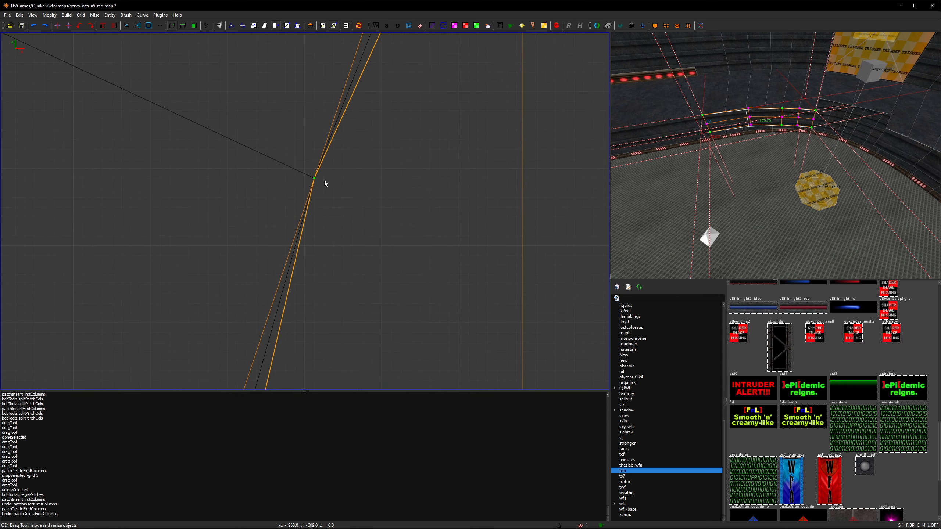
pyautogui.scroll(-3, 319, 185)
pyautogui.scroll(-2, 304, 177)
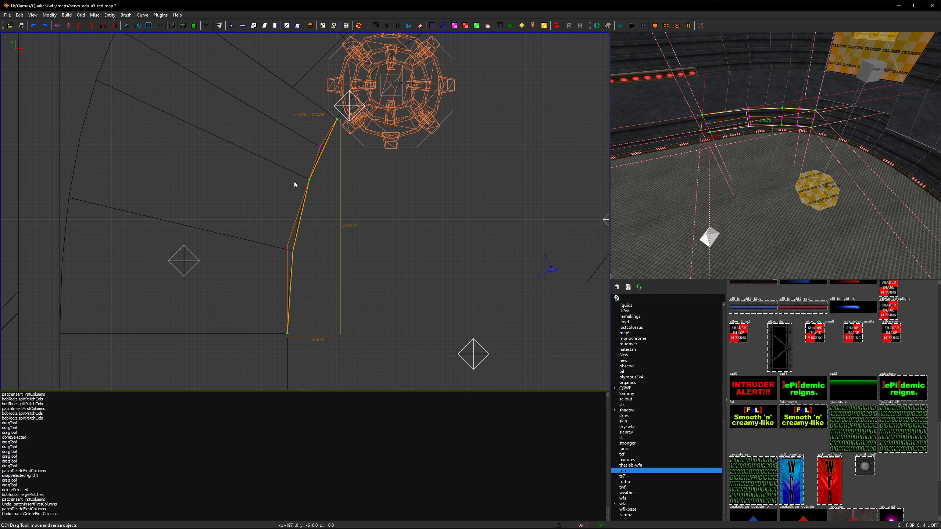
pyautogui.scroll(2, 325, 162)
pyautogui.scroll(-2, 330, 168)
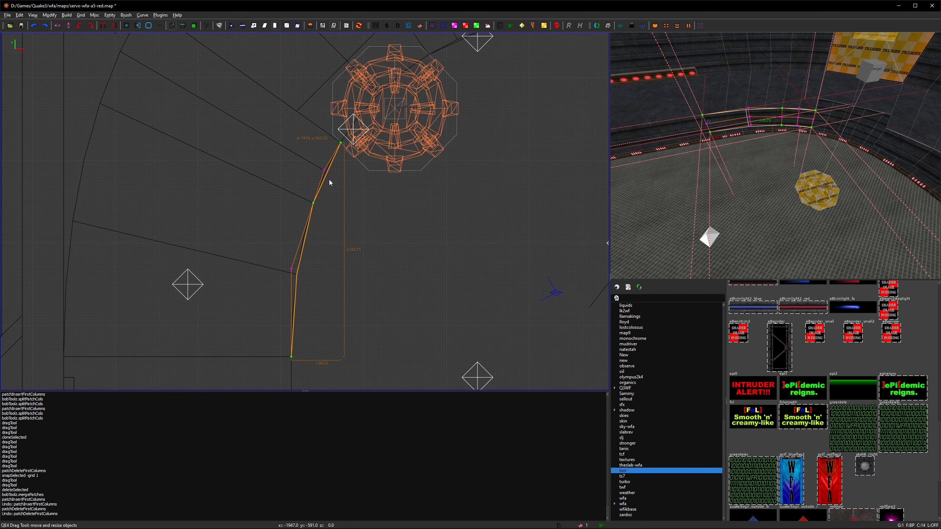
pyautogui.click(167, 16)
pyautogui.click(160, 15)
pyautogui.scroll(3, 290, 173)
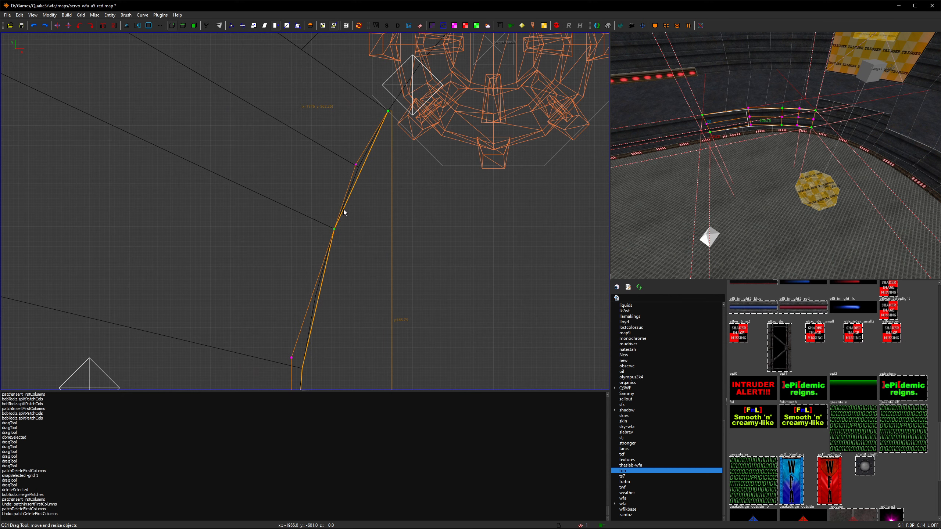
pyautogui.hotkey('ctrl', 'y')
pyautogui.press('Escape')
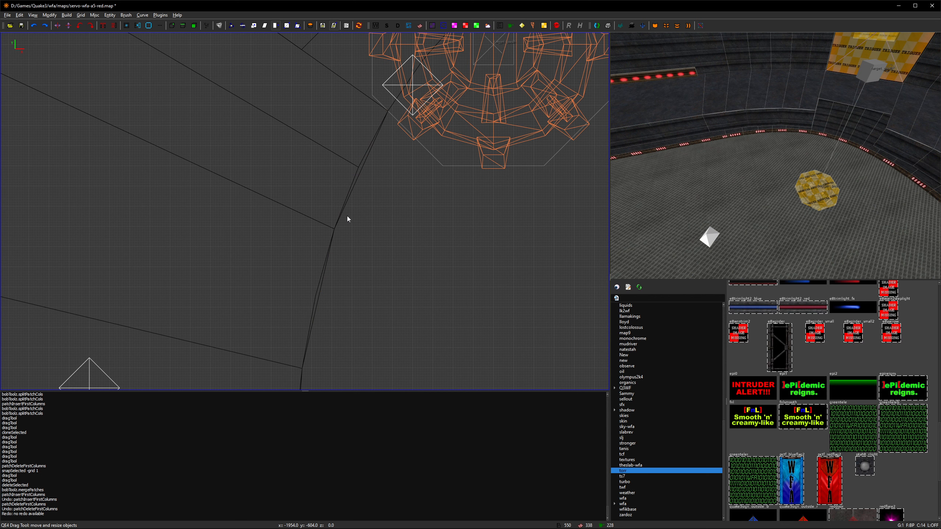
# Reselect the merged wall patch and delete its first two columns.
pyautogui.keyDown('shift'); pyautogui.click(762, 126); pyautogui.keyUp('shift')
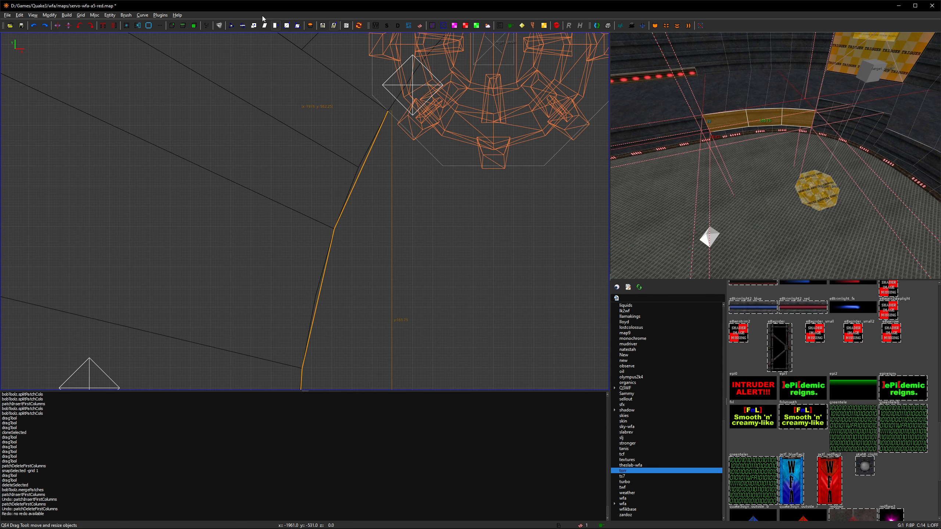
pyautogui.click(142, 15)
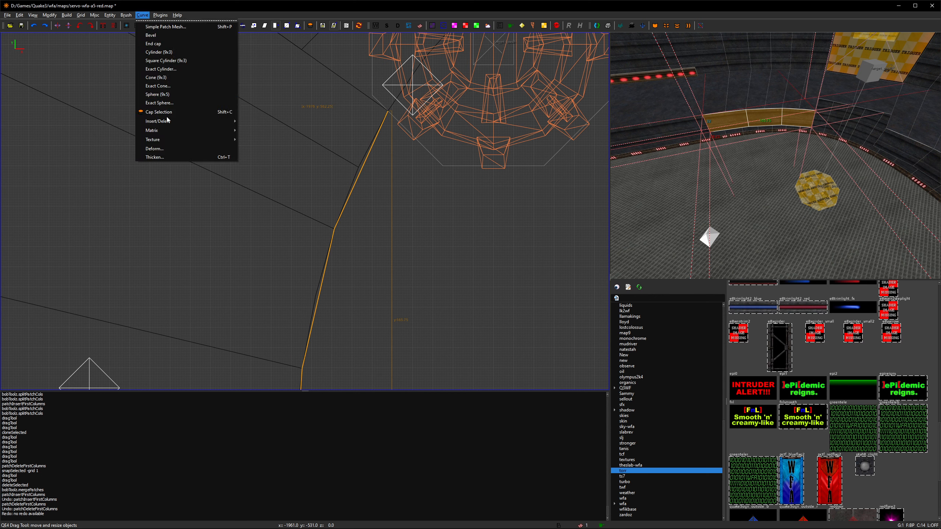
pyautogui.press('Escape')
pyautogui.press('Escape')
pyautogui.click(142, 15)
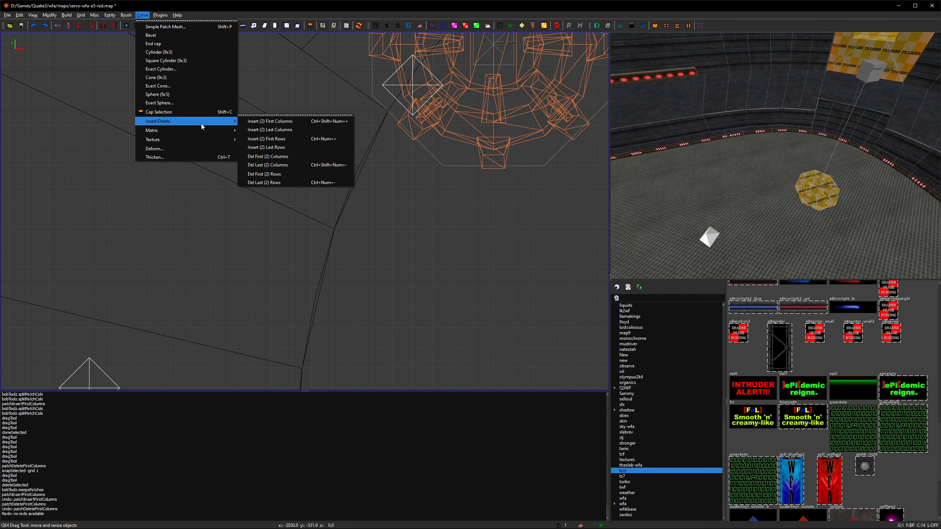
pyautogui.keyDown('shift'); pyautogui.click(788, 123); pyautogui.keyUp('shift')
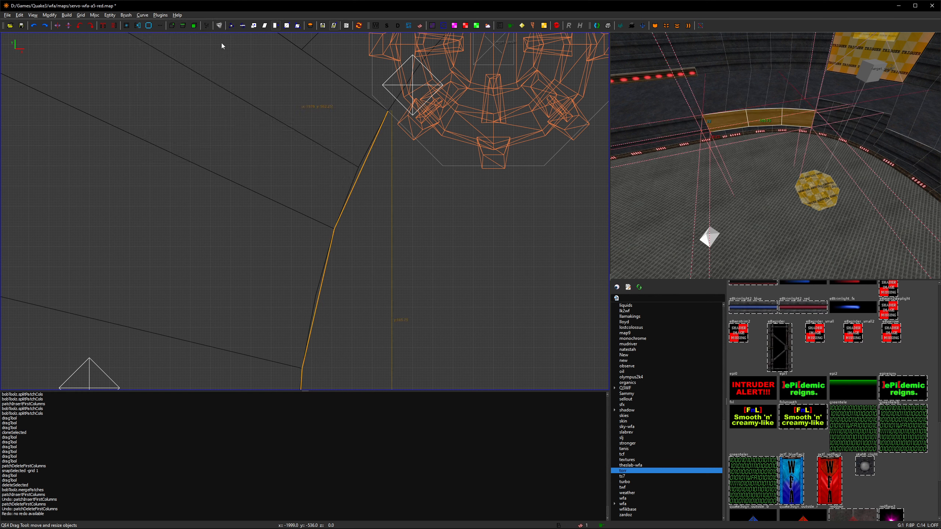
pyautogui.click(142, 15)
pyautogui.moveTo(170, 125)
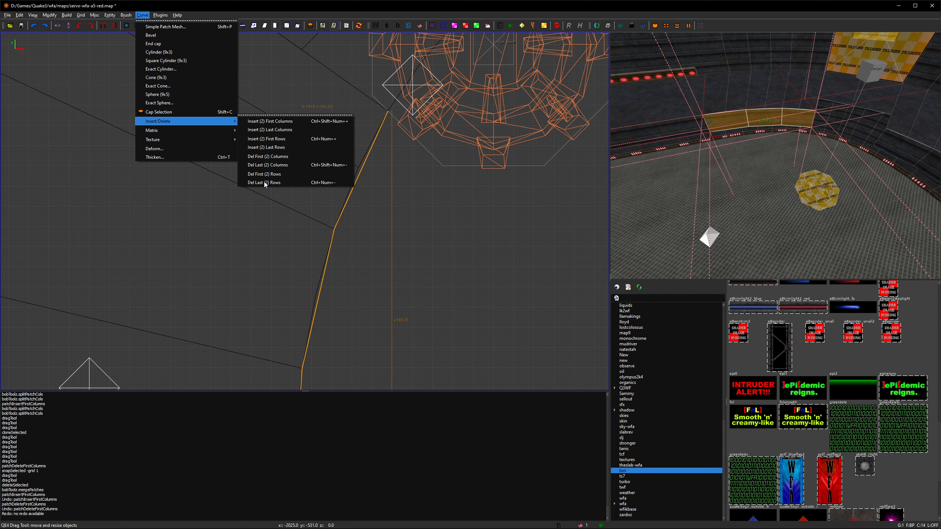
pyautogui.click(275, 162)
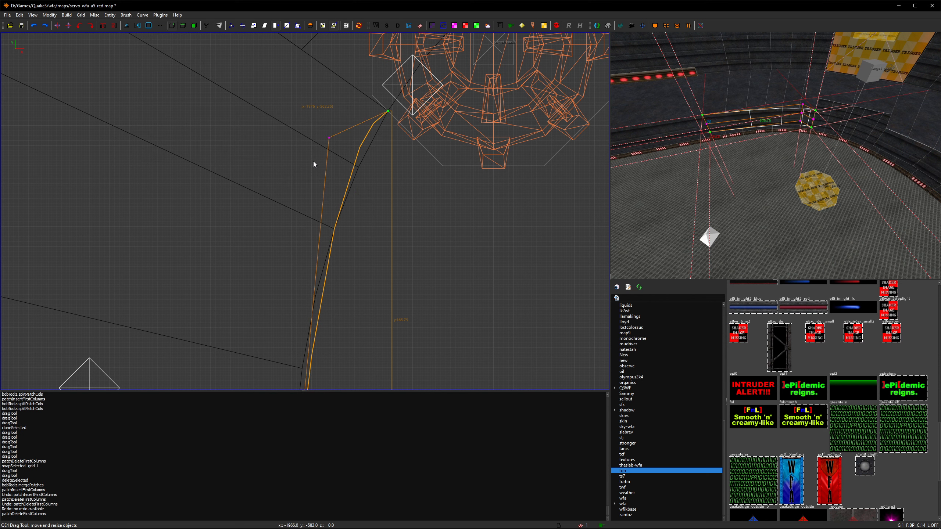
# Reposition the patch's middle control column behind the wall to try fitting its curve to the ledge edge.
pyautogui.moveTo(328, 137); pyautogui.dragTo(258, 358)
pyautogui.moveTo(258, 358); pyautogui.dragTo(259, 307, button='right')
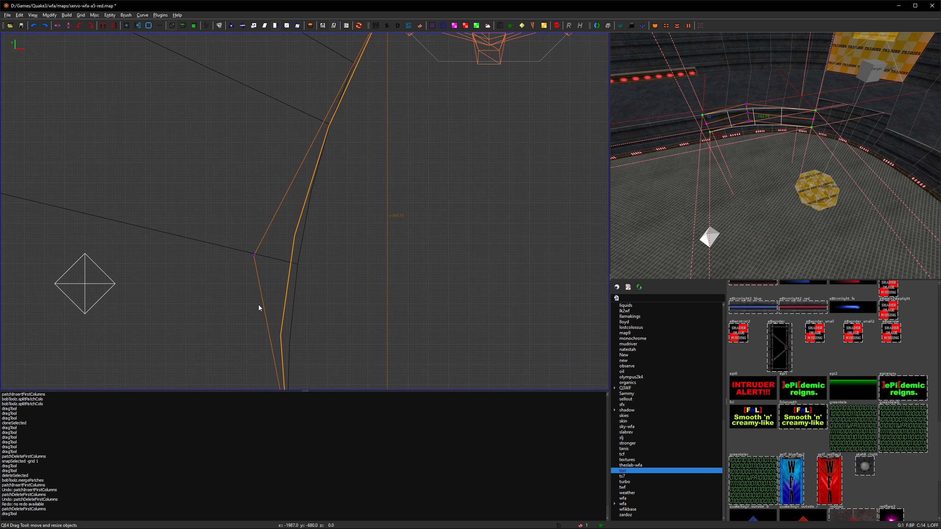
pyautogui.moveTo(254, 255); pyautogui.dragTo(290, 162)
pyautogui.scroll(-3, 304, 219)
pyautogui.moveTo(324, 217); pyautogui.dragTo(325, 229, button='right')
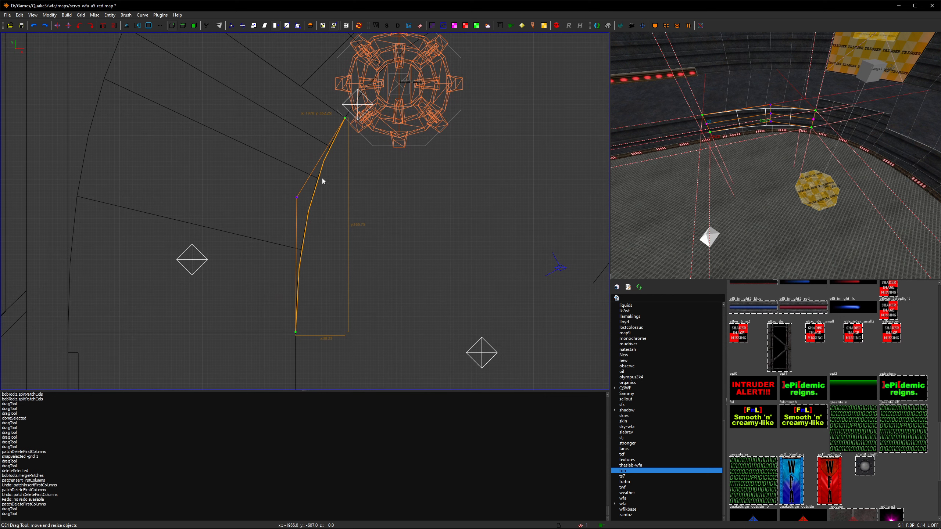
# Compare the reshaped wall patch's curve with the adjacent ledge seams along its full length.
pyautogui.scroll(3, 303, 202)
pyautogui.scroll(-3, 302, 202)
pyautogui.moveTo(302, 206); pyautogui.dragTo(291, 257, button='right')
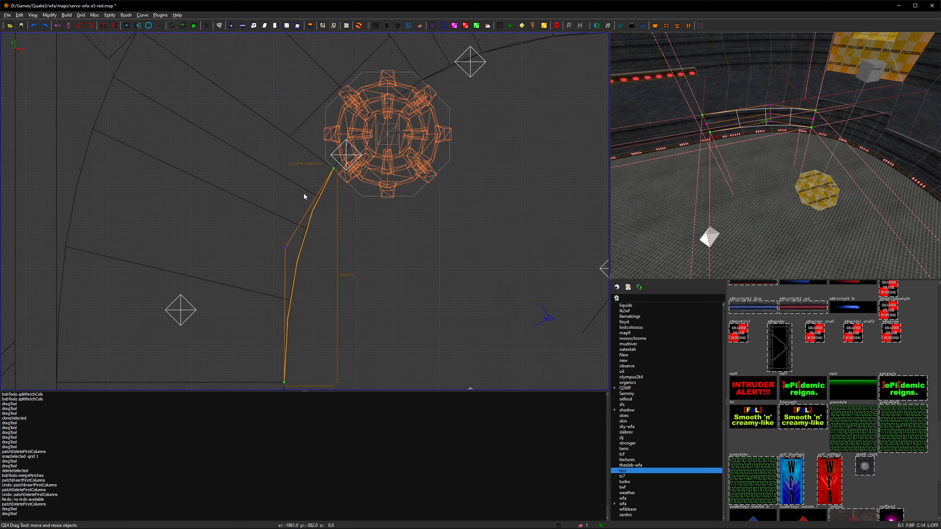
pyautogui.scroll(-3, 304, 194)
pyautogui.scroll(3, 306, 211)
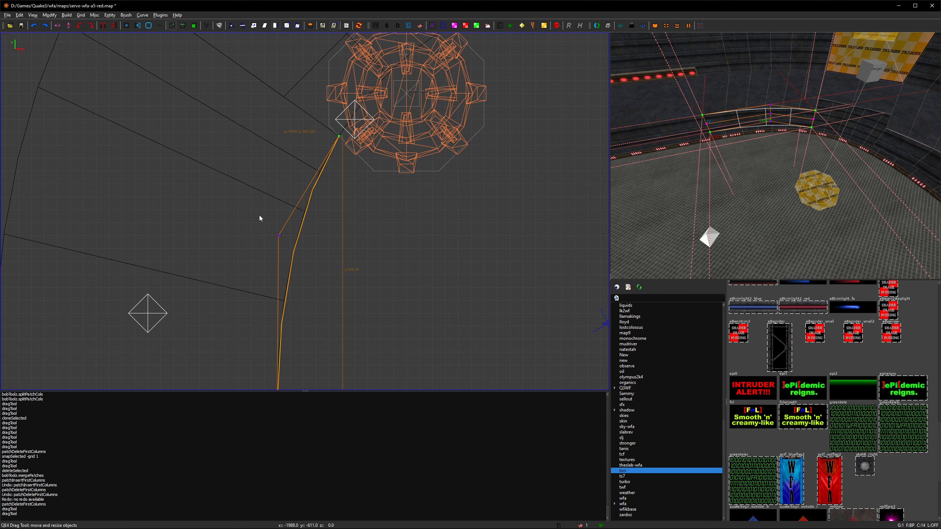
pyautogui.moveTo(313, 206); pyautogui.dragTo(294, 269, button='right')
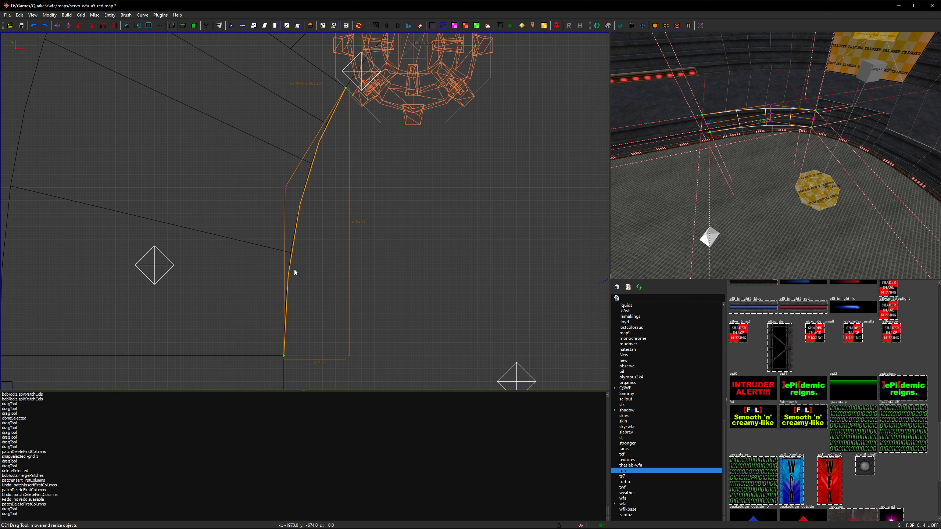
pyautogui.moveTo(324, 148)
pyautogui.mouseDown(button='right')
pyautogui.moveTo(357, 70)
pyautogui.moveTo(319, 143)
pyautogui.mouseUp(button='right')
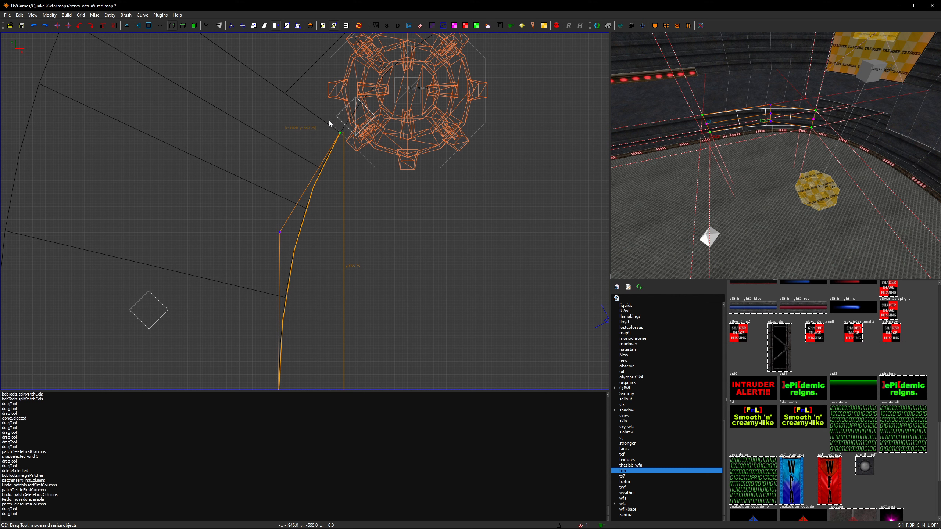
# Undo the control-column moves and the column deletion, restore the patch merge, and reselect the merged wall patch.
pyautogui.hotkey('ctrl', 'z')
pyautogui.hotkey('ctrl', 'z')
pyautogui.hotkey('ctrl', 'z')
pyautogui.hotkey('ctrl', 'z')
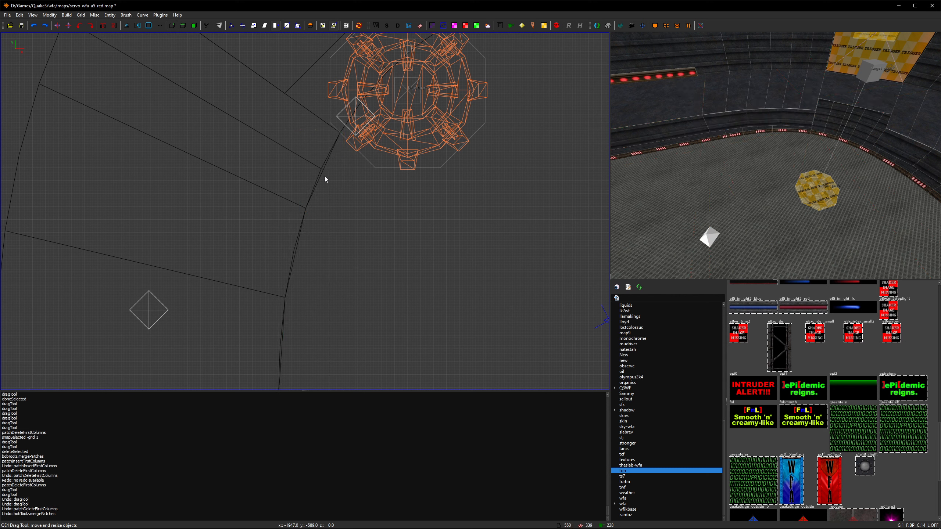
pyautogui.hotkey('ctrl', 'y')
pyautogui.keyDown('shift'); pyautogui.click(772, 119); pyautogui.keyUp('shift')
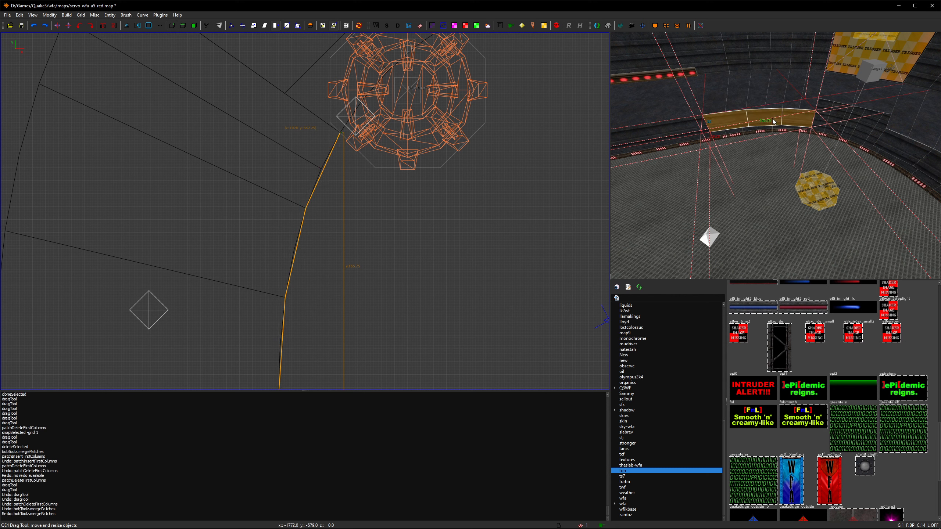
# Show the merged wall patch's control points and examine the patch and neighbouring wall in 3D from inside the arena.
pyautogui.press('v')
pyautogui.scroll(-4, 346, 208)
pyautogui.moveTo(339, 211); pyautogui.dragTo(388, 217, button='right')
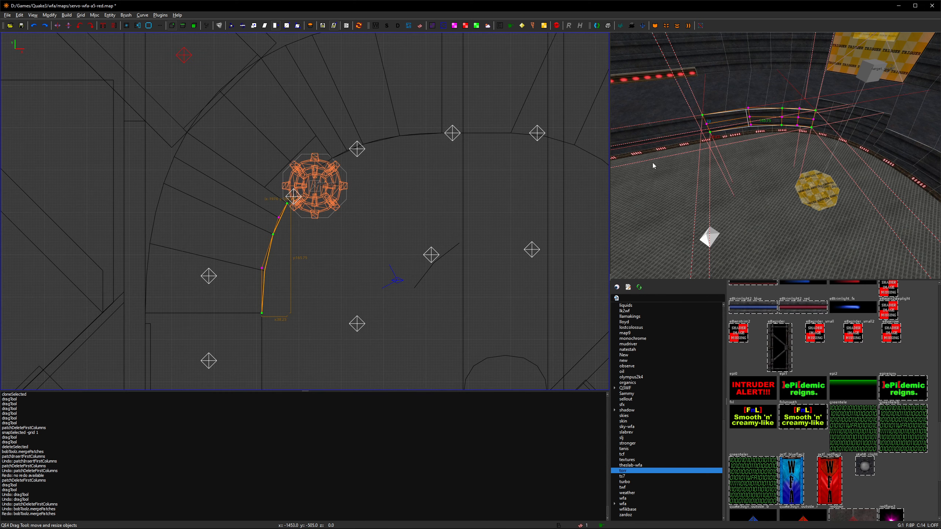
pyautogui.press('w')
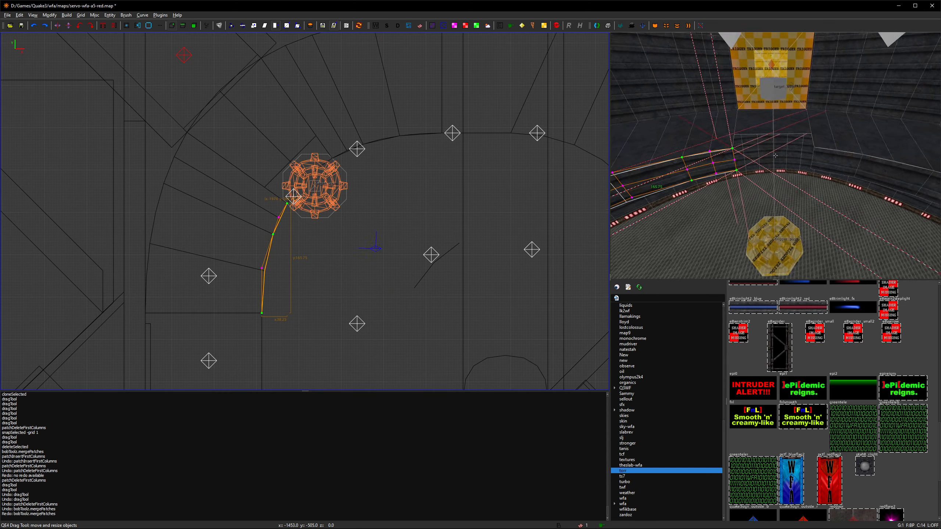
pyautogui.press('d')
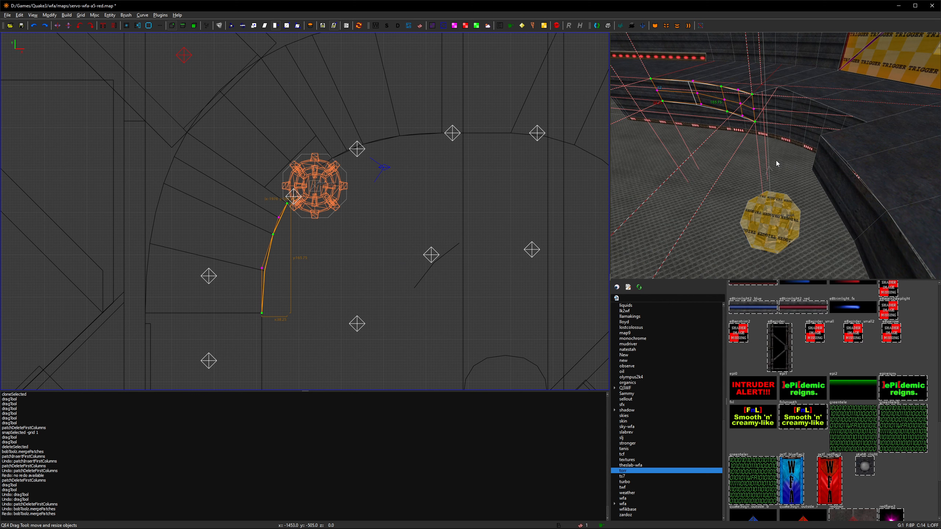